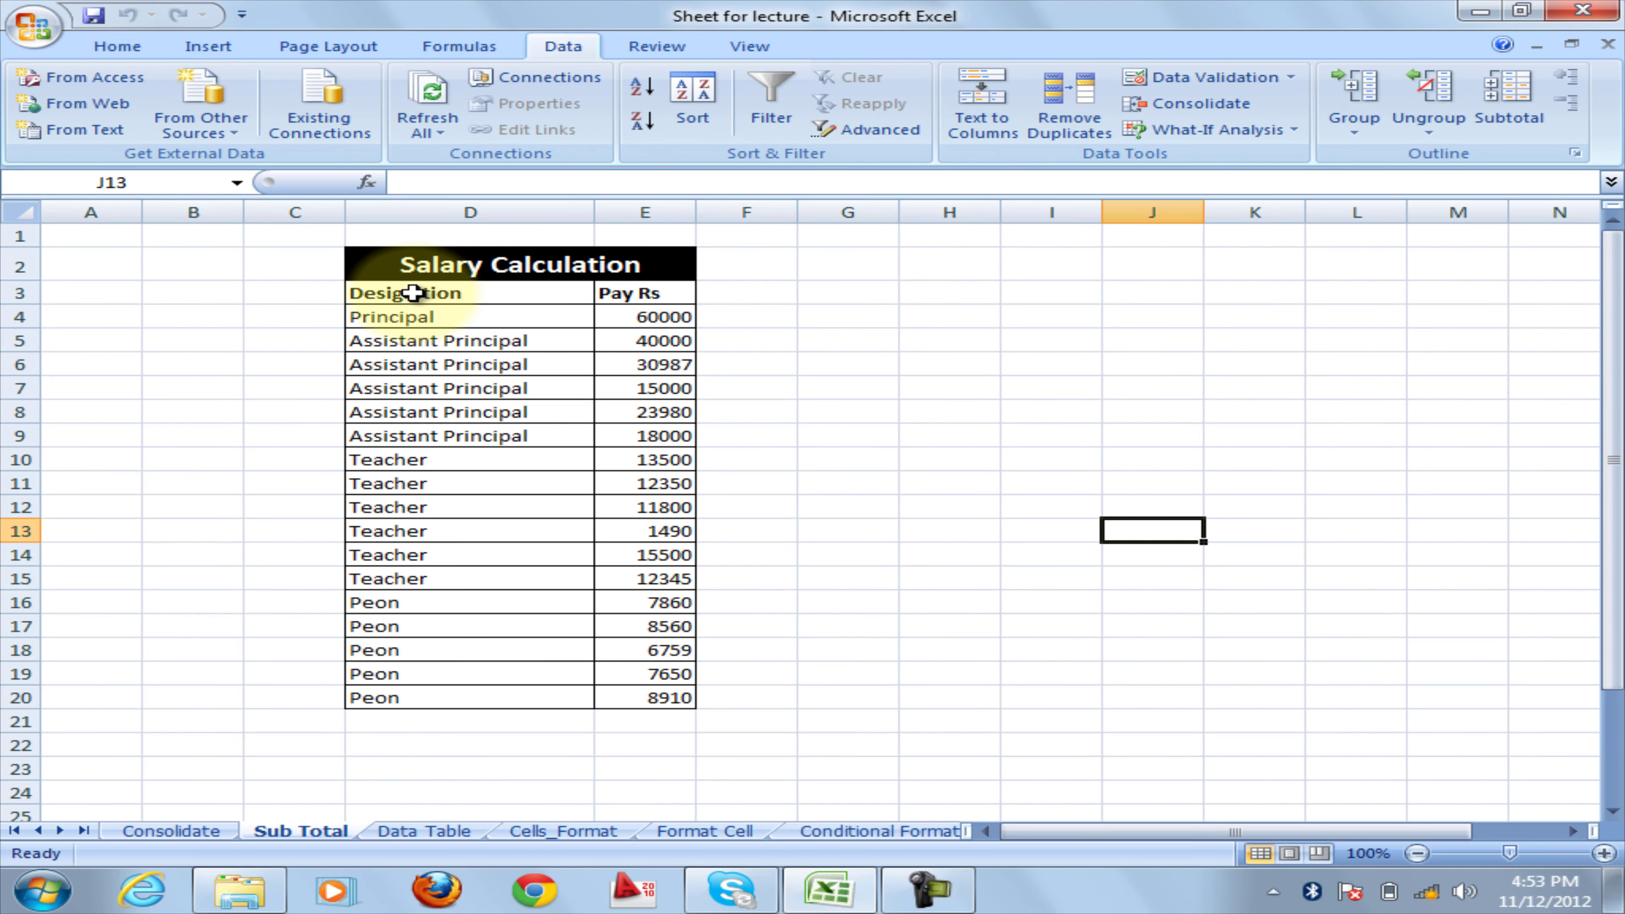
Select D3:E20 and set Subtotal to sum Pay Rs at each change in Designition.
drag(126, 361, 409, 417)
drag(634, 340, 638, 709)
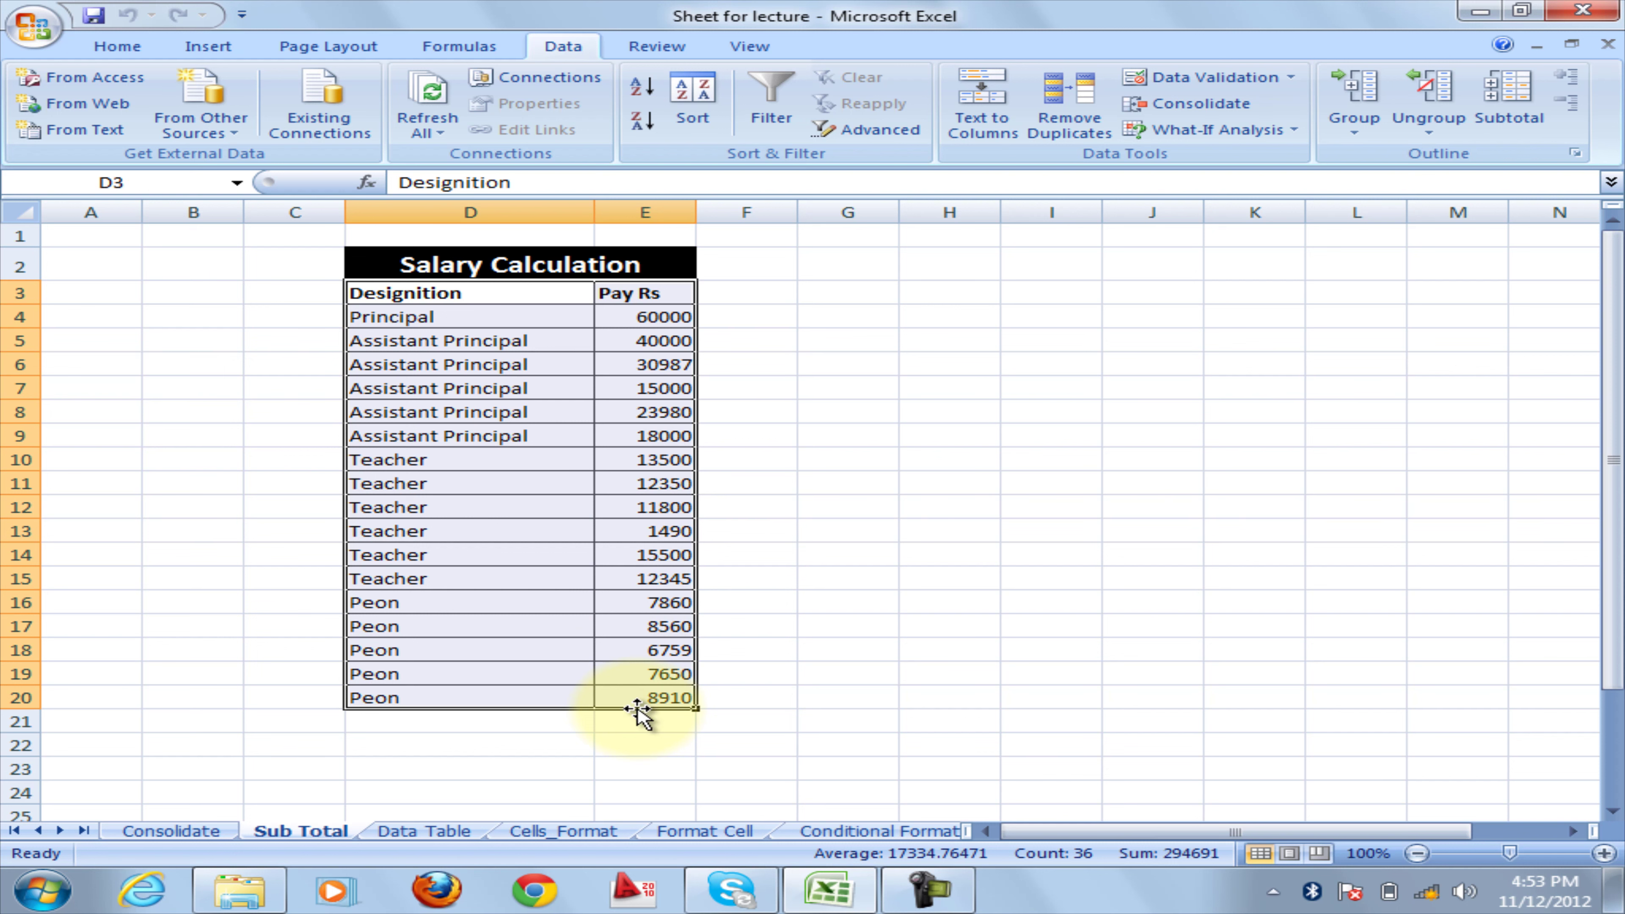
click(1513, 119)
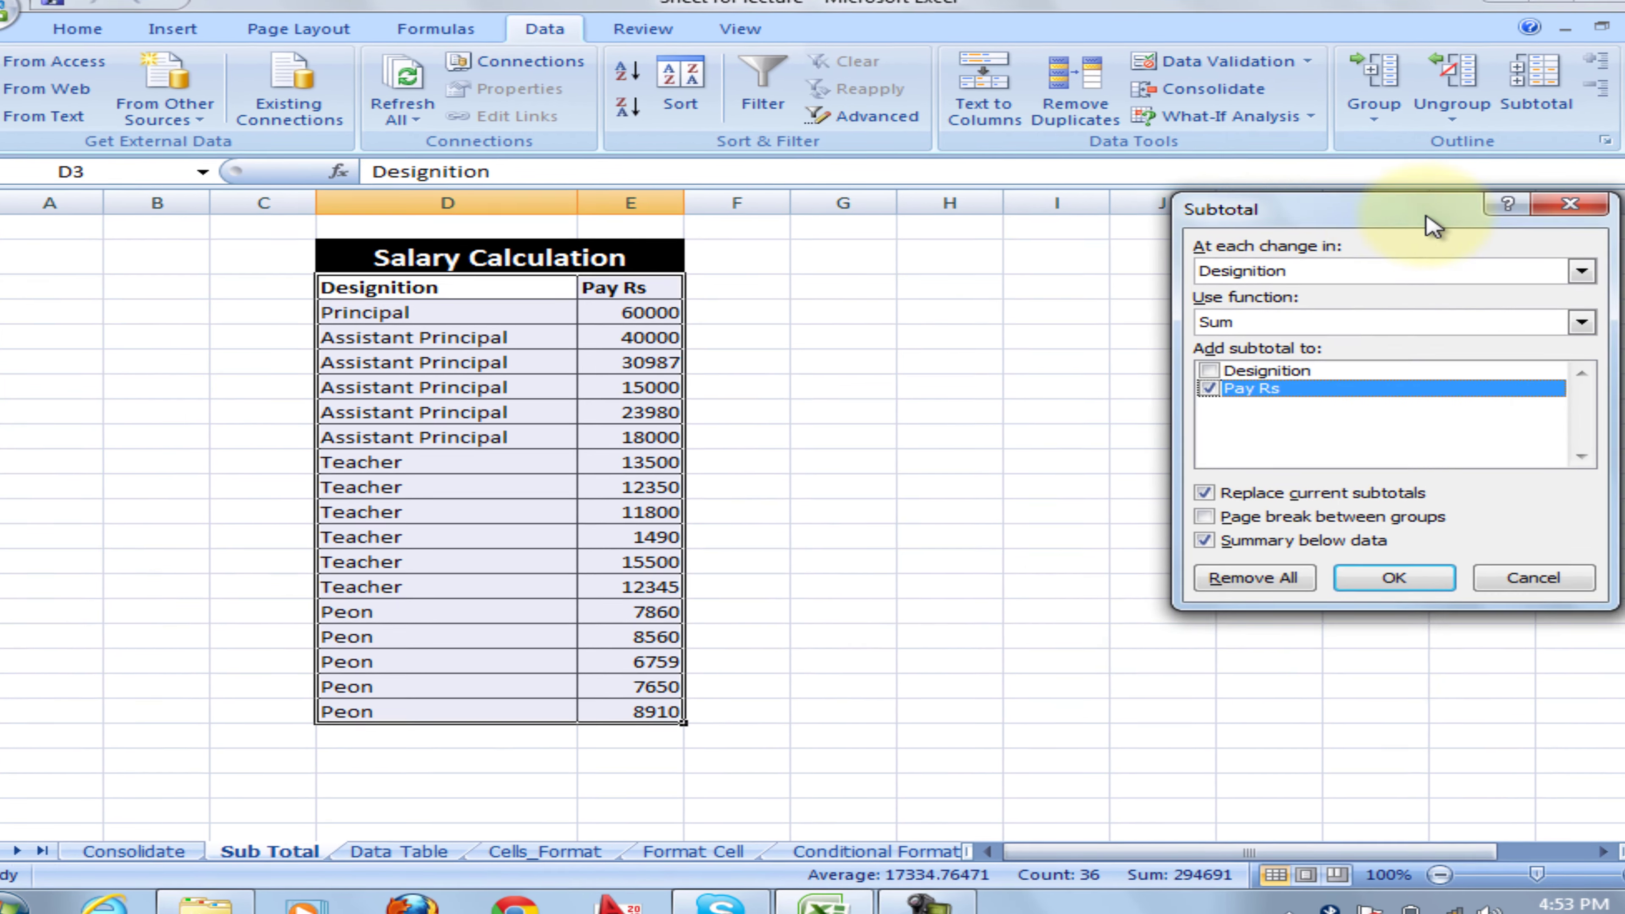
drag(1433, 226, 977, 230)
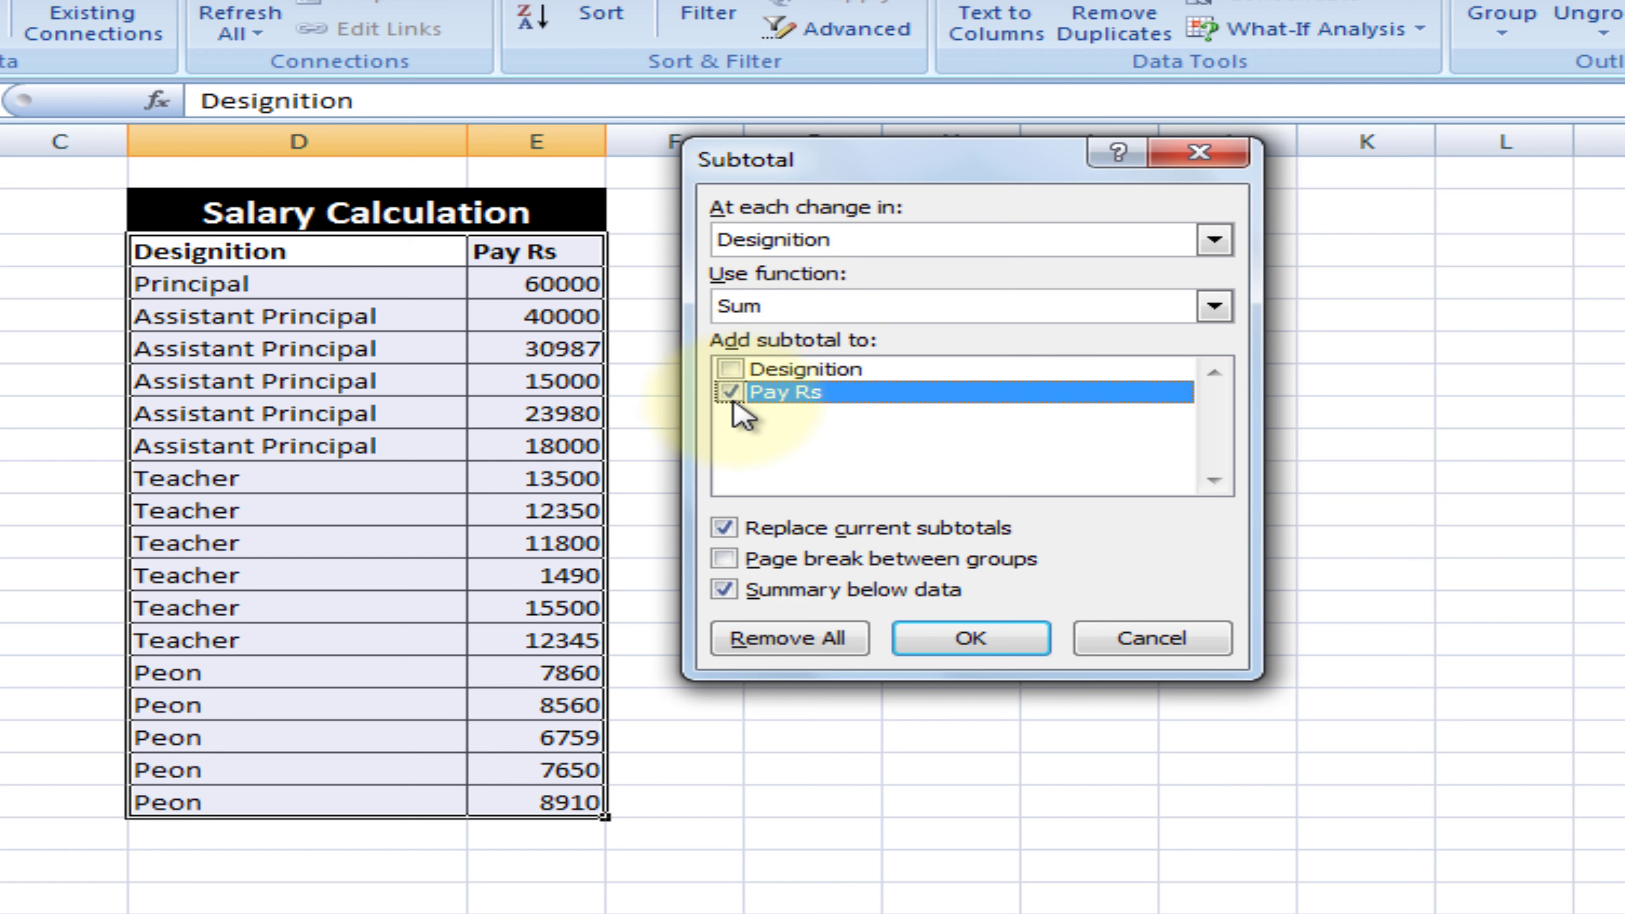
click(731, 398)
click(732, 398)
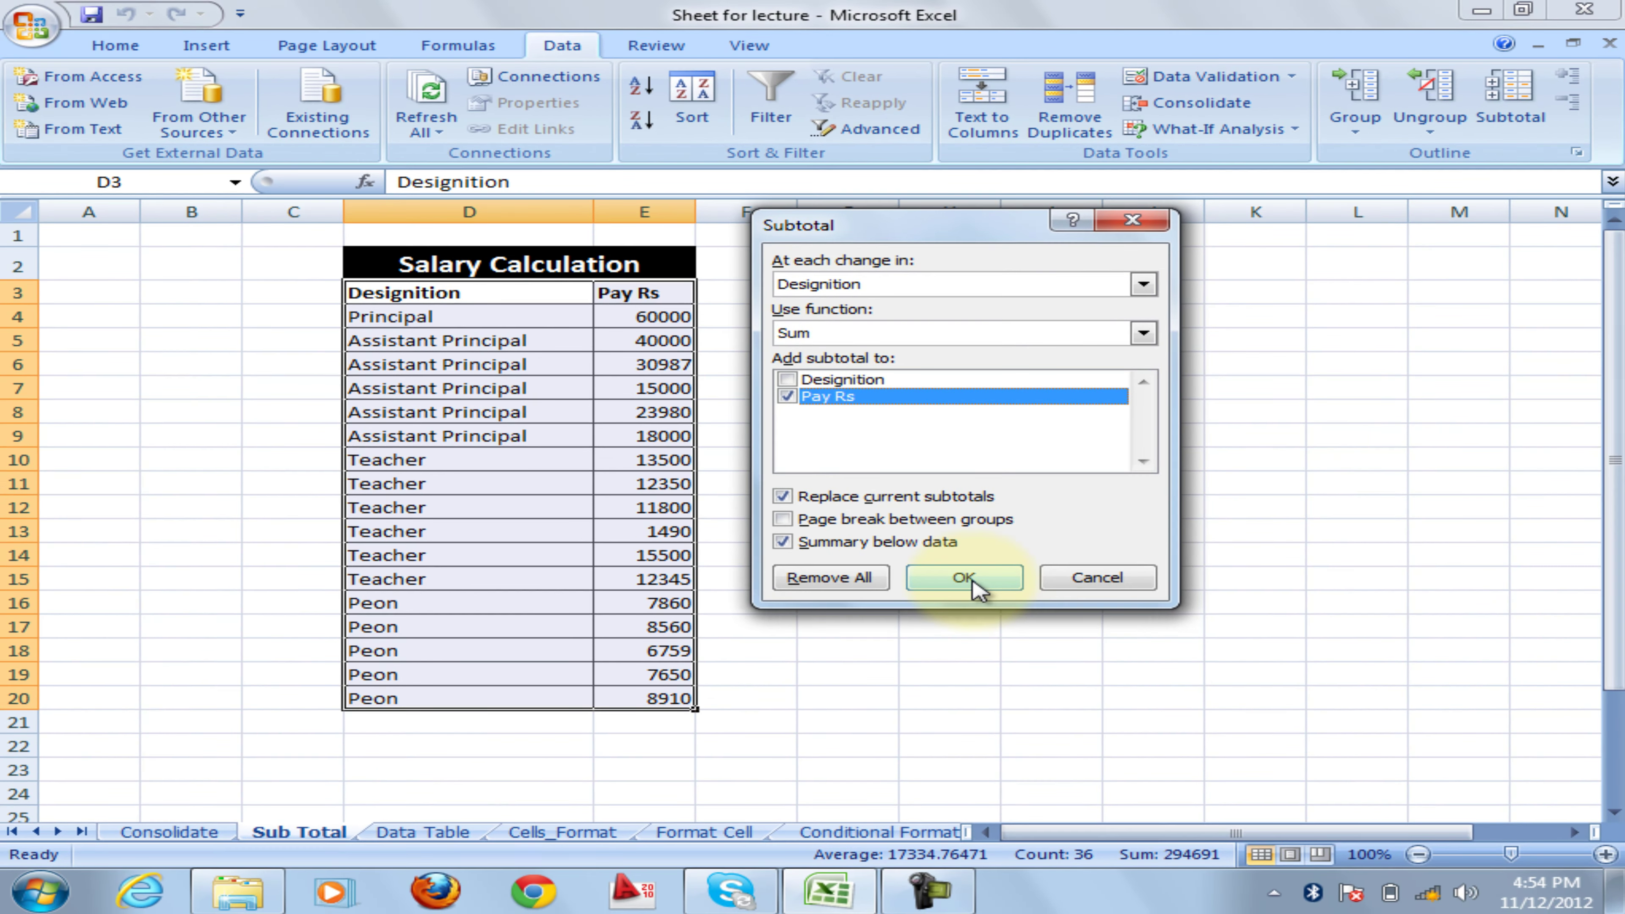
click(976, 592)
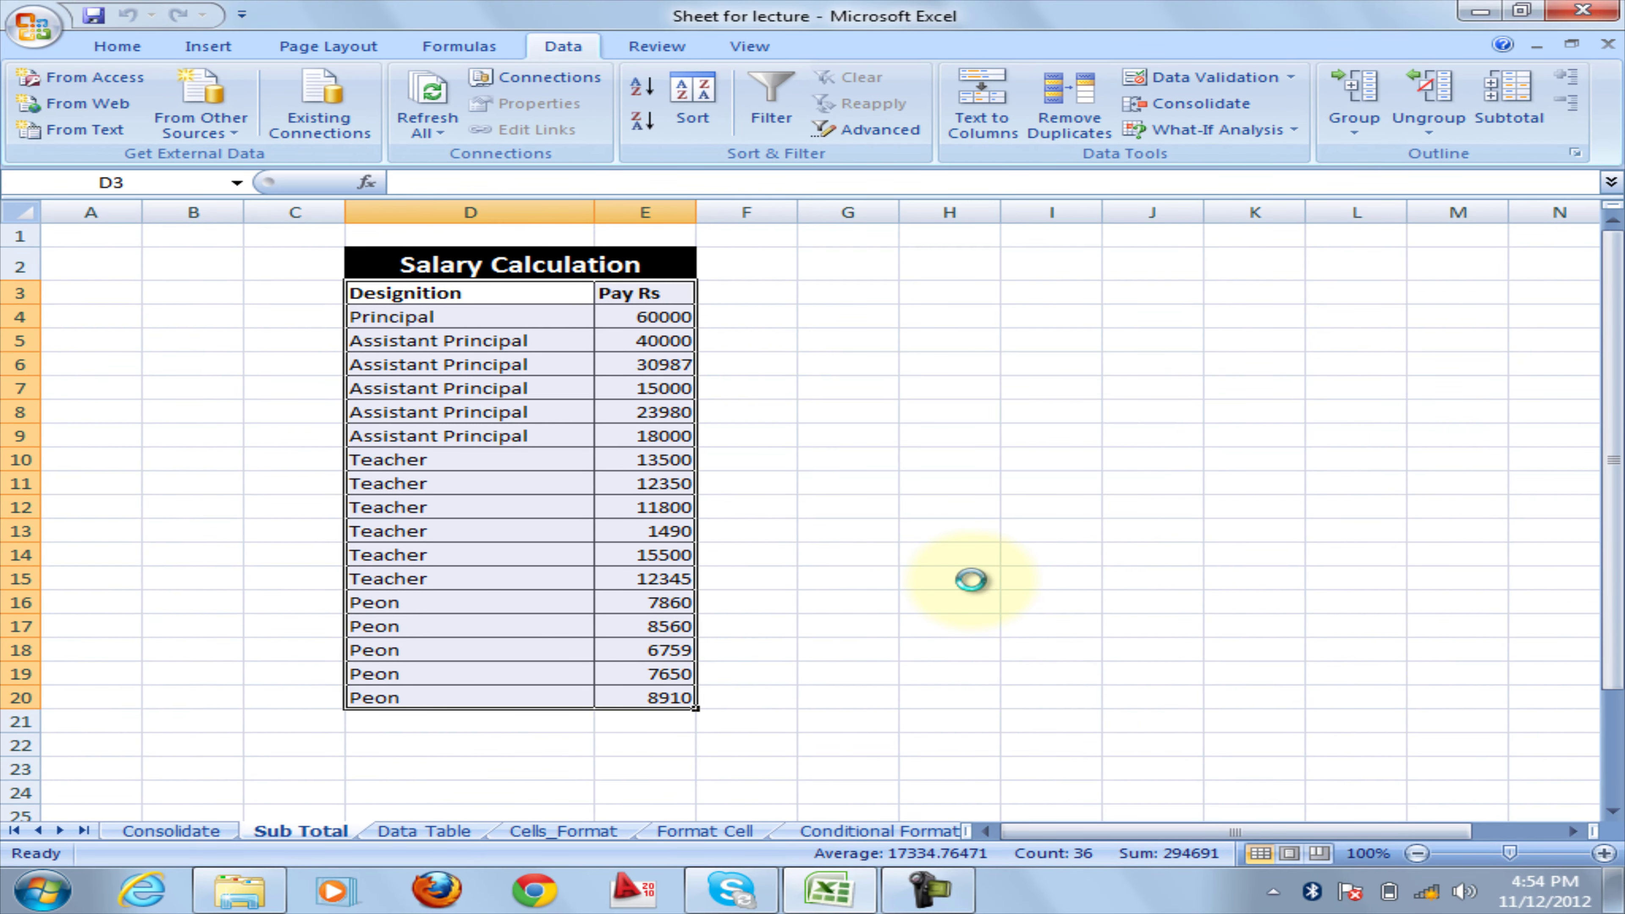
scroll(967, 577, down, 1)
scroll(966, 577, up, 1)
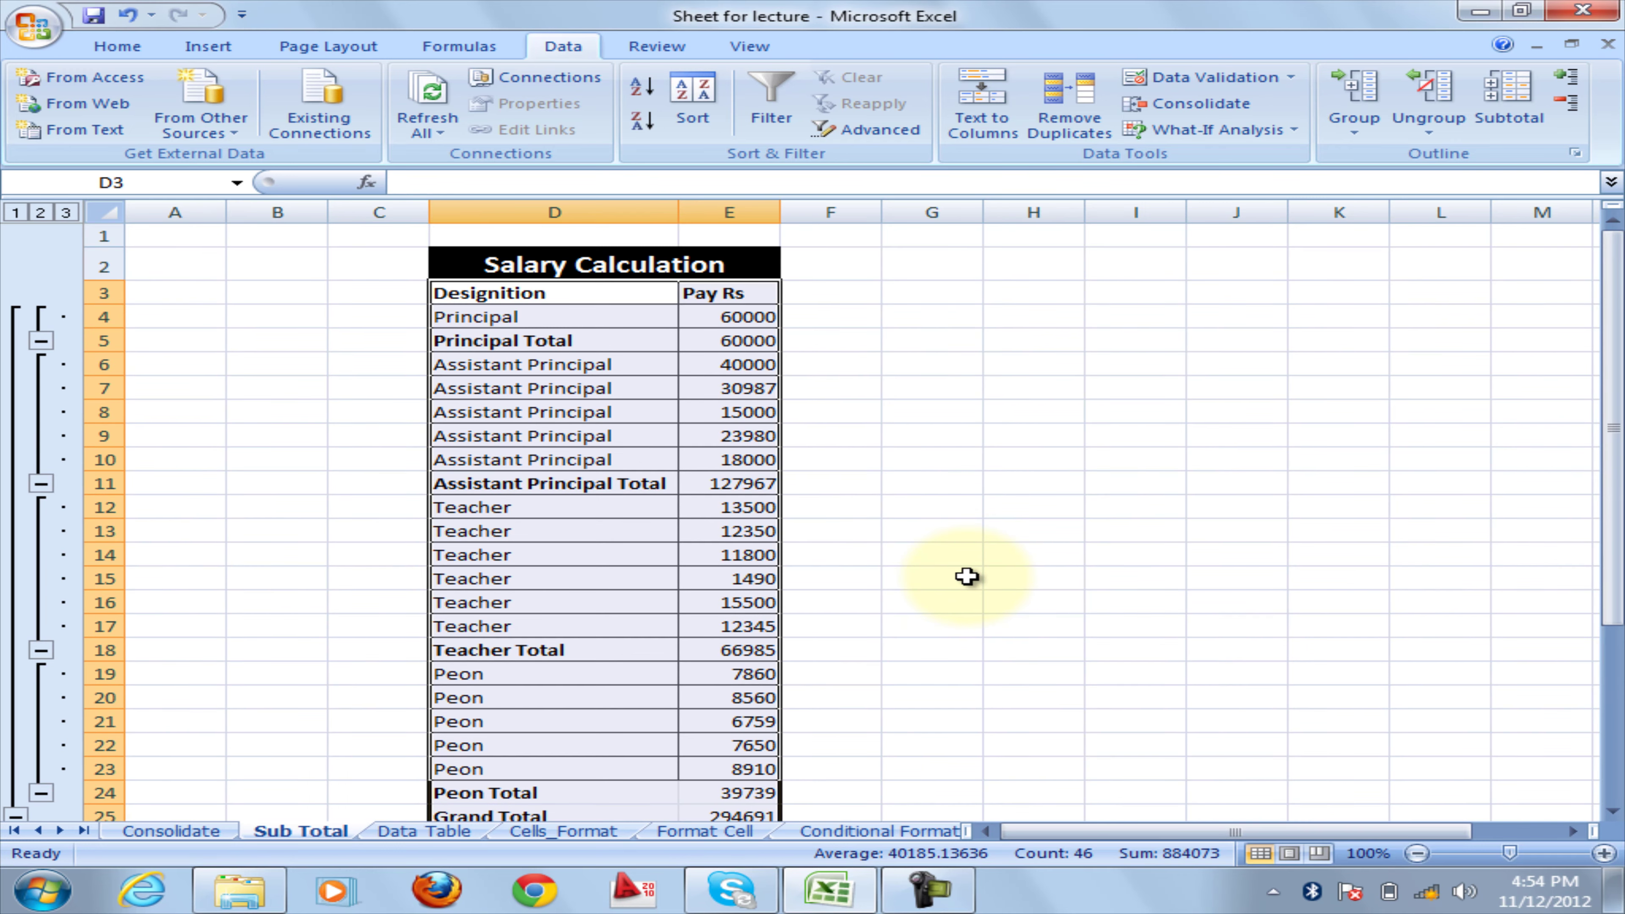
click(596, 404)
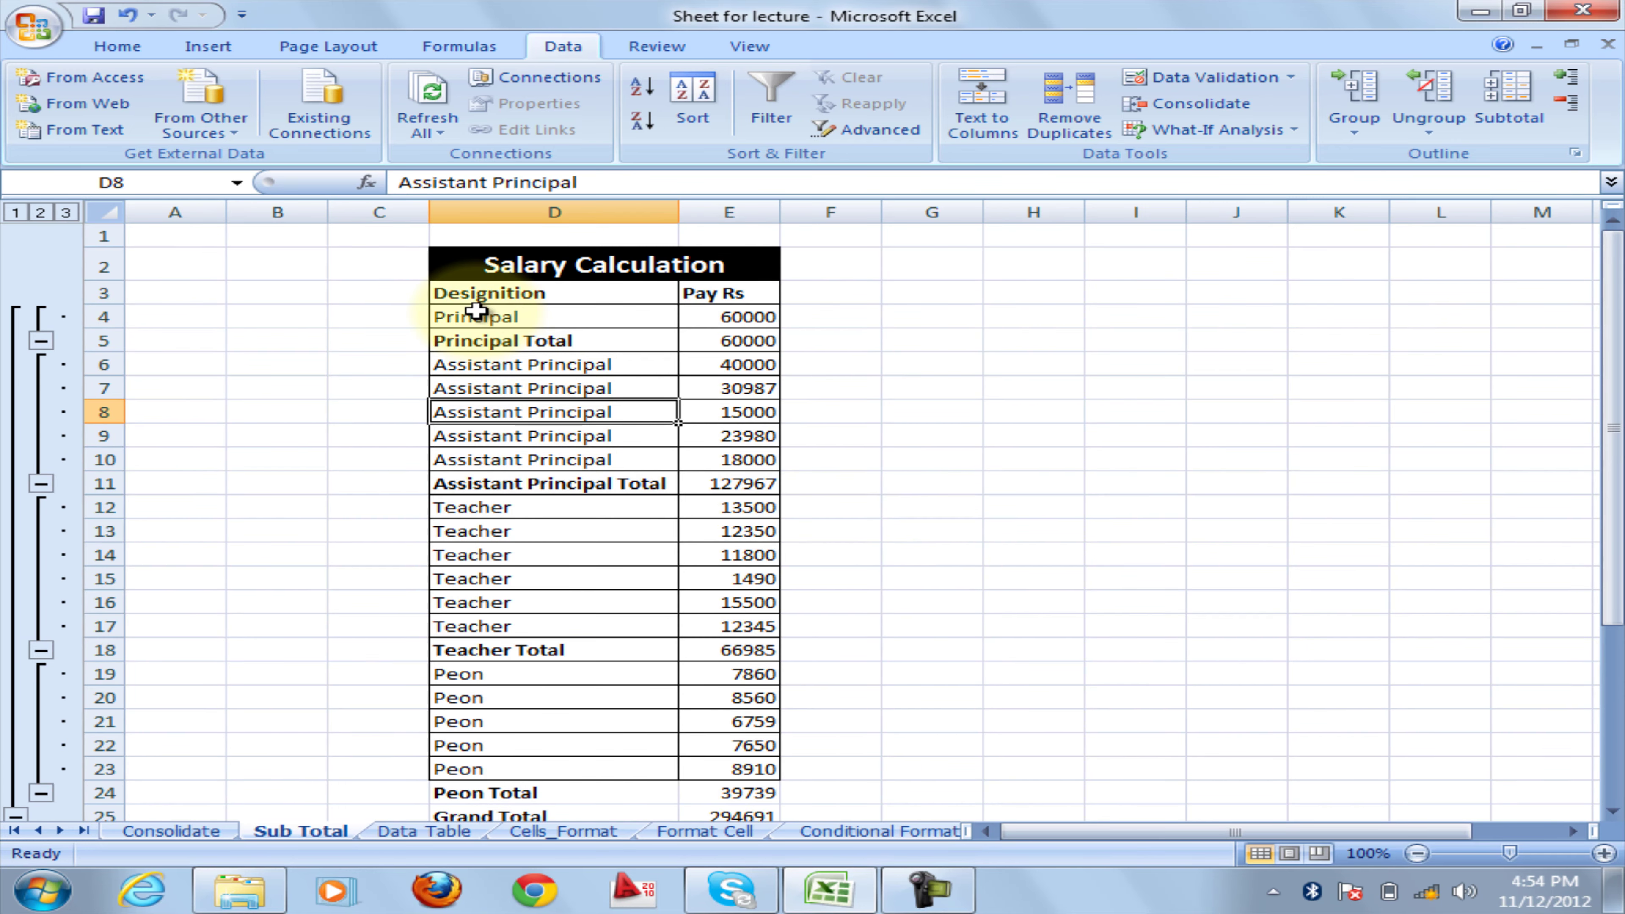
click(770, 343)
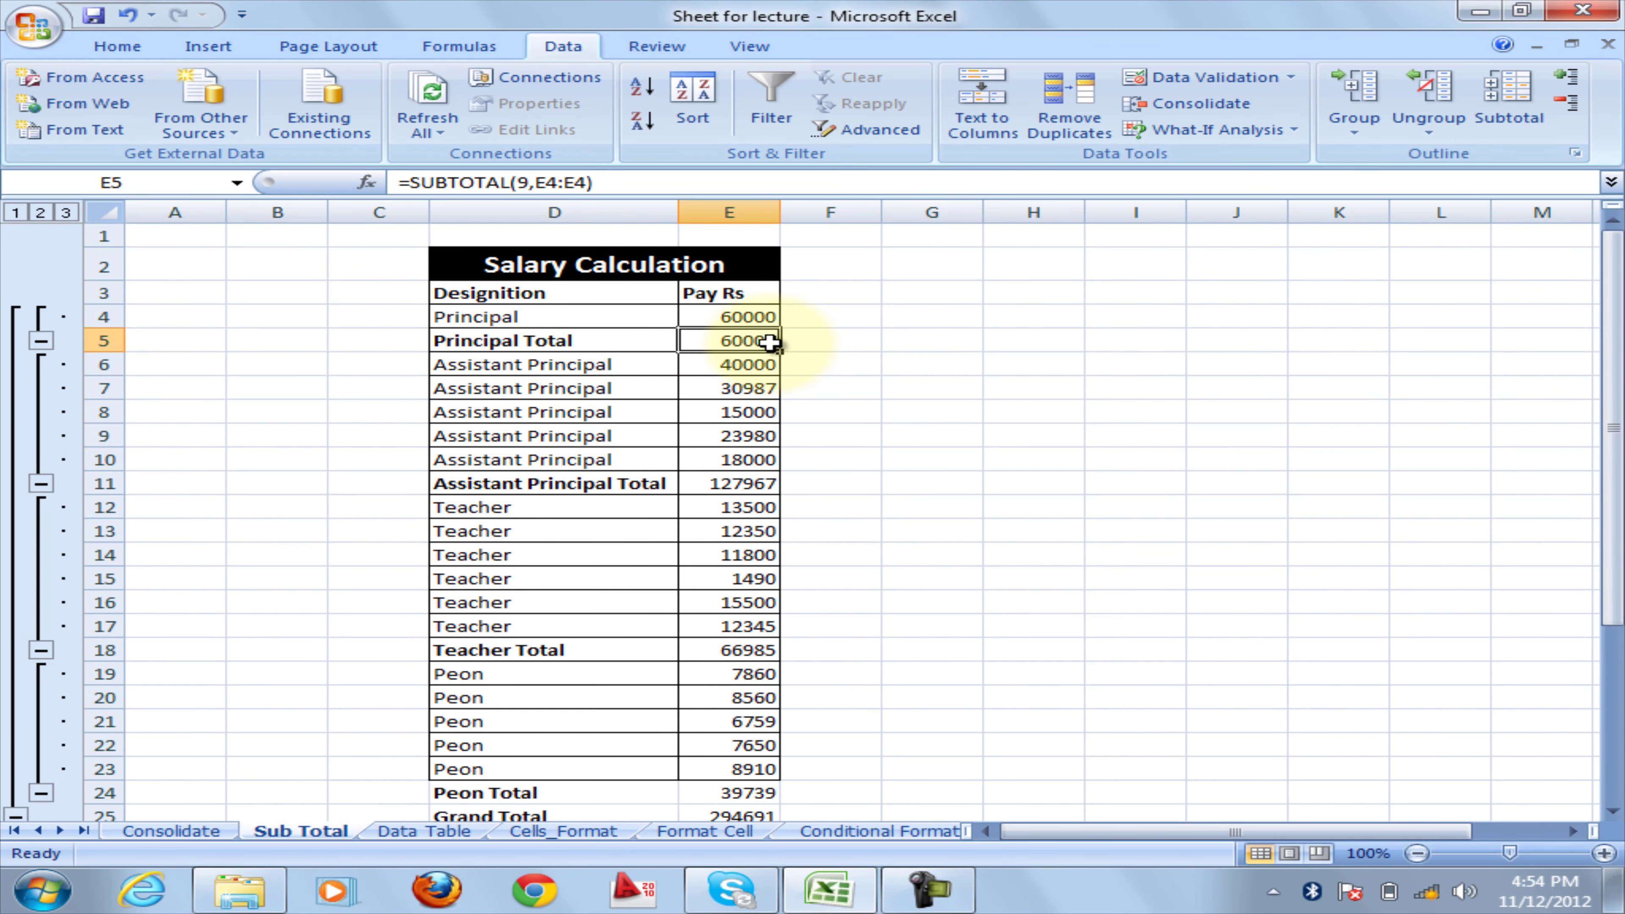
drag(552, 369, 551, 471)
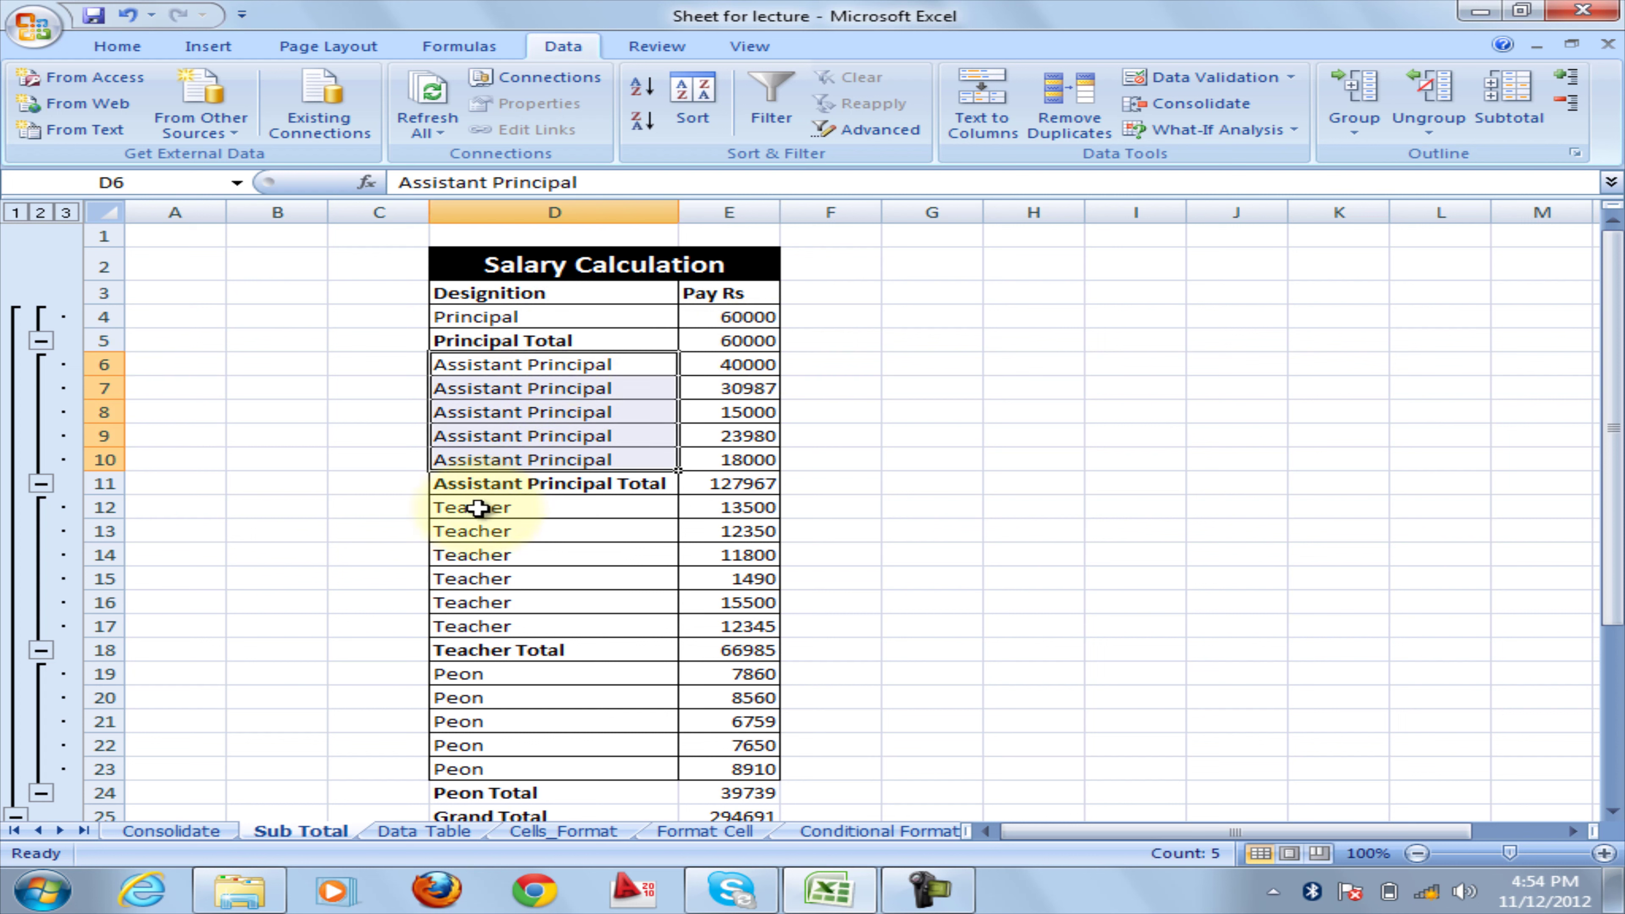
click(725, 487)
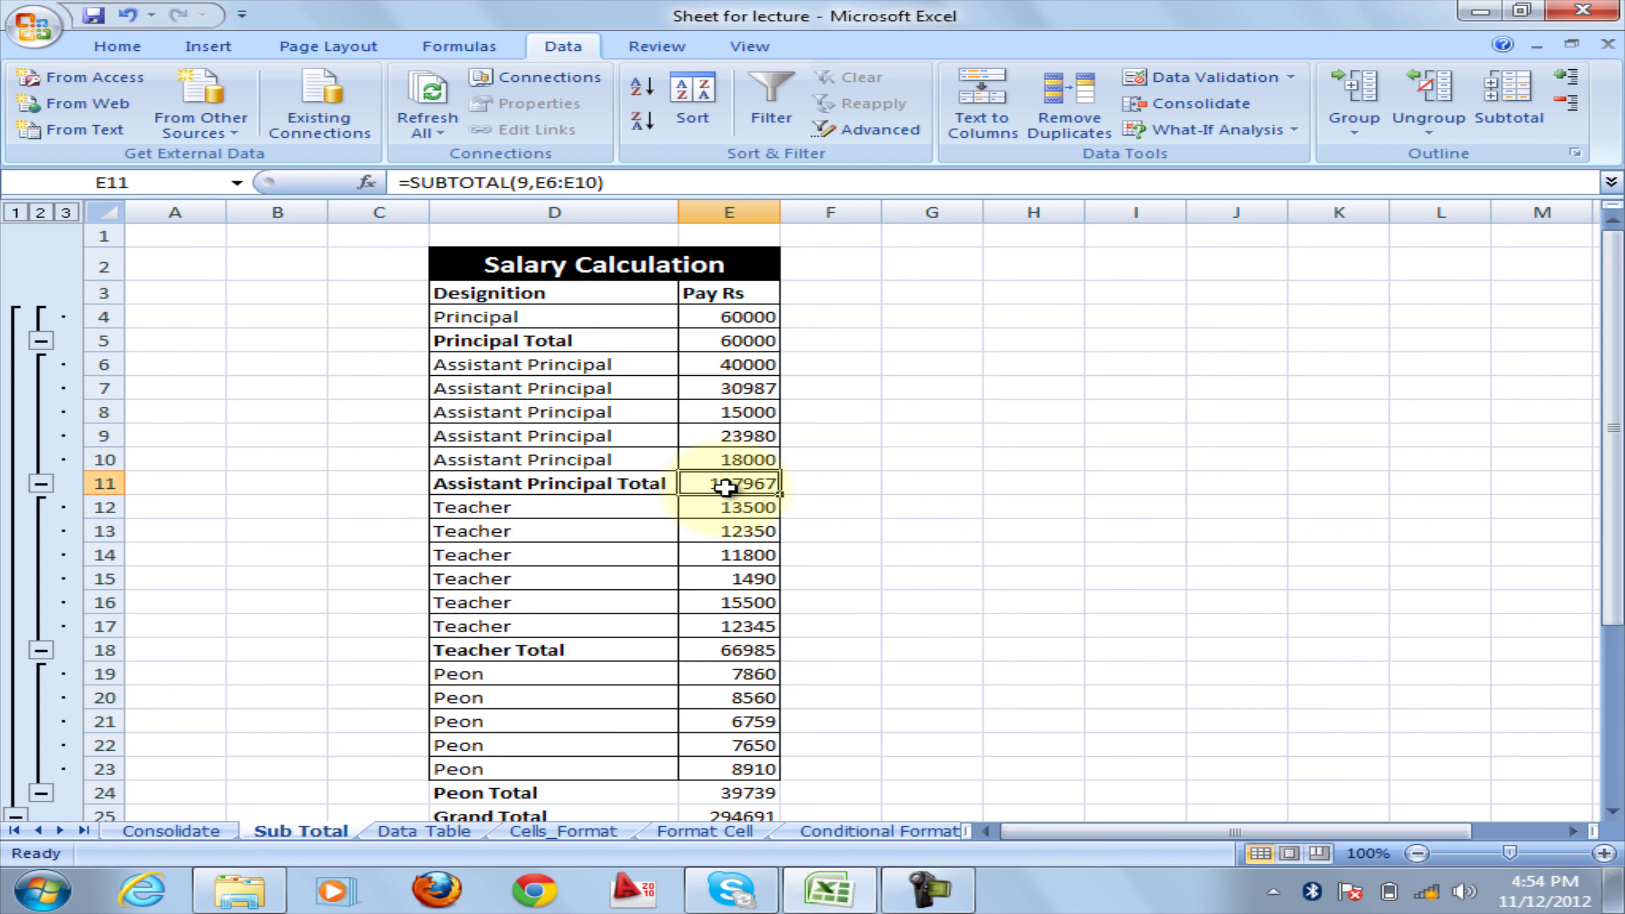
scroll(725, 487, down, 1)
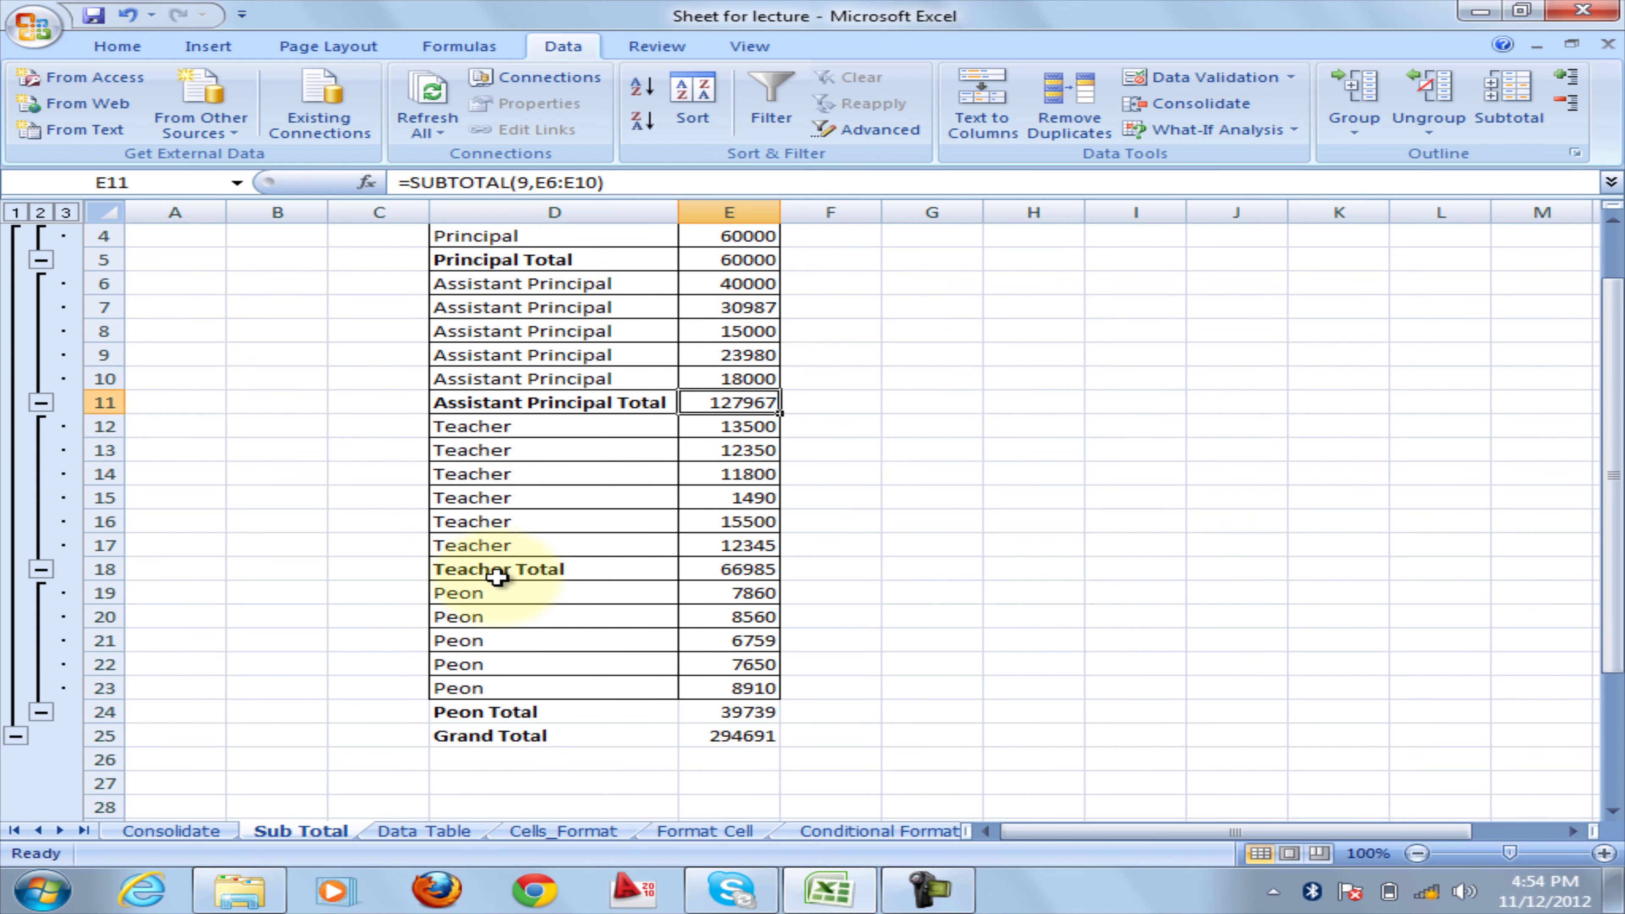
click(743, 569)
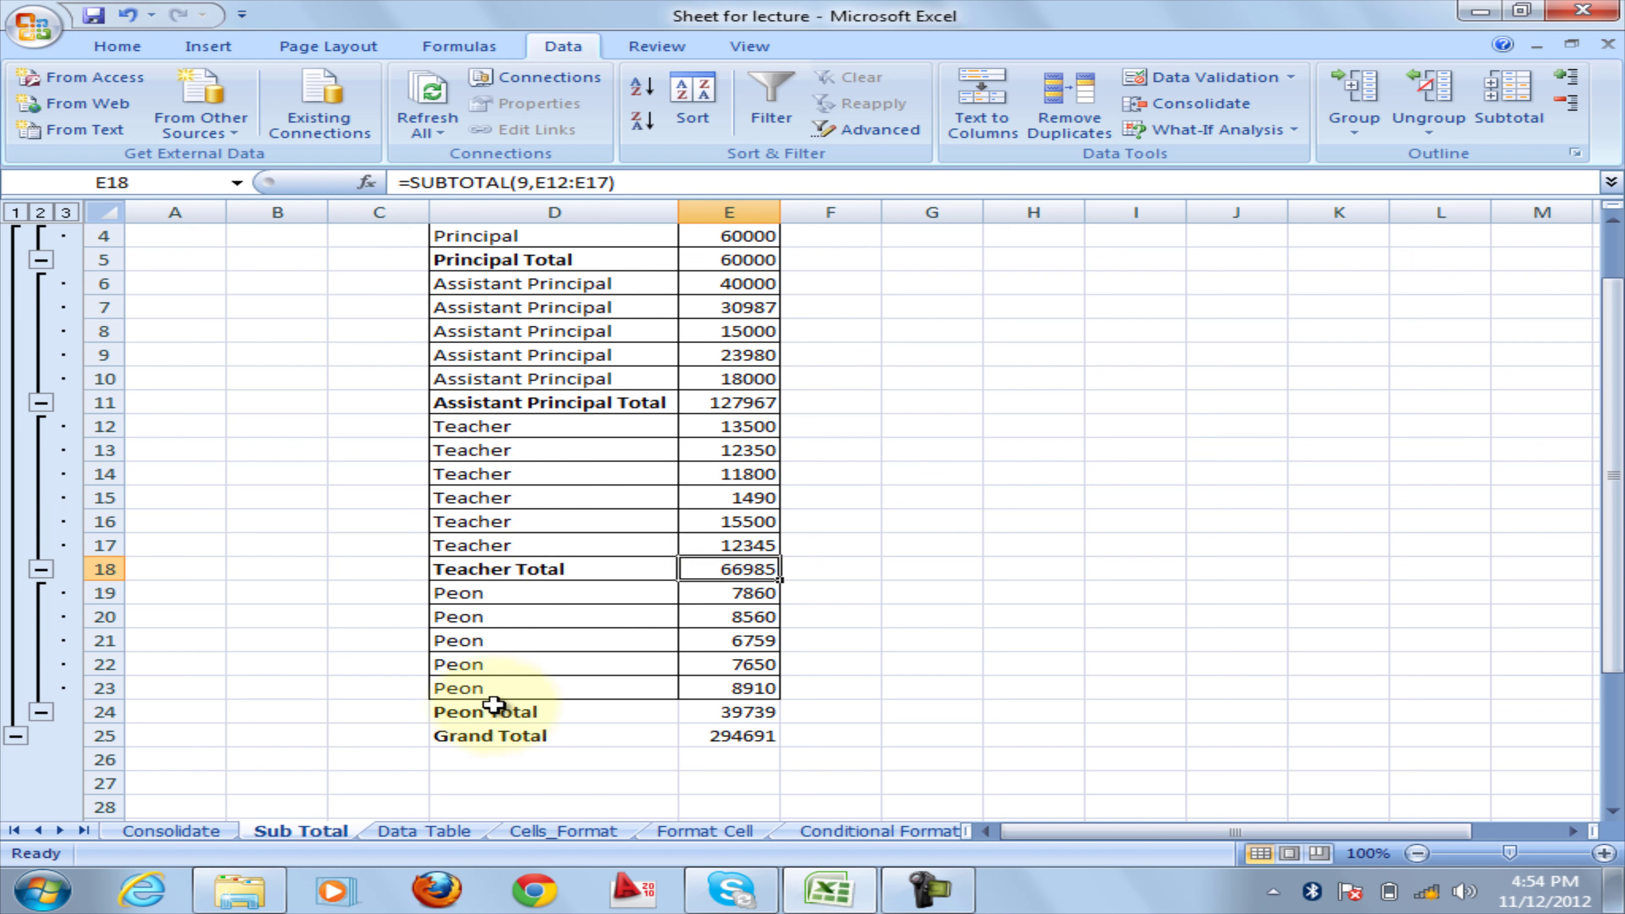
click(739, 714)
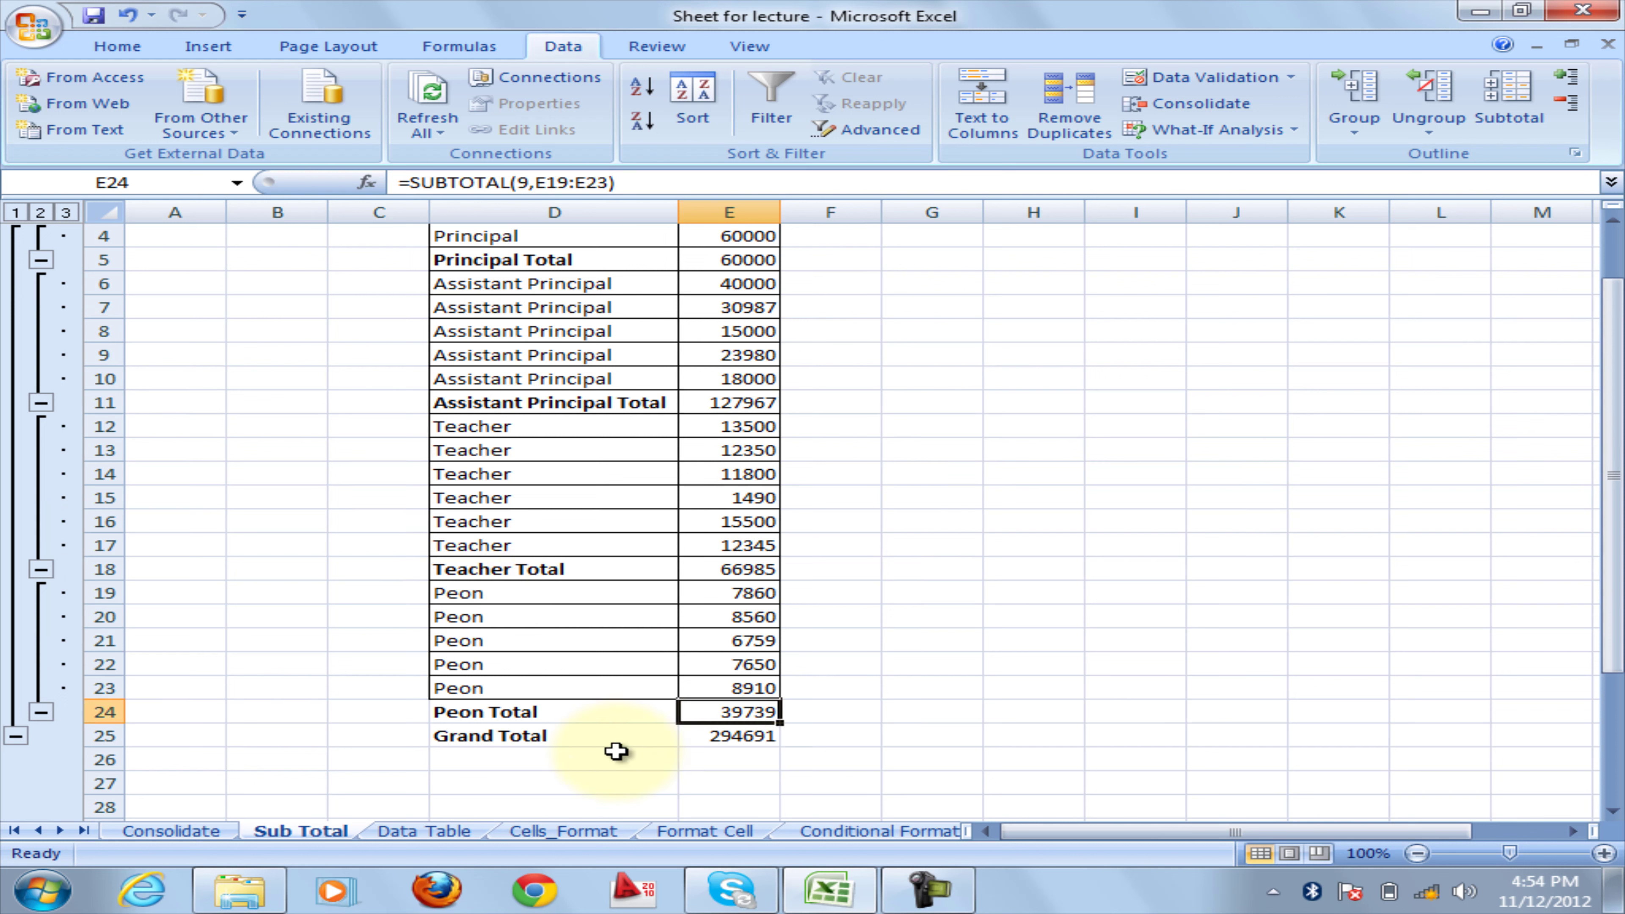
click(730, 739)
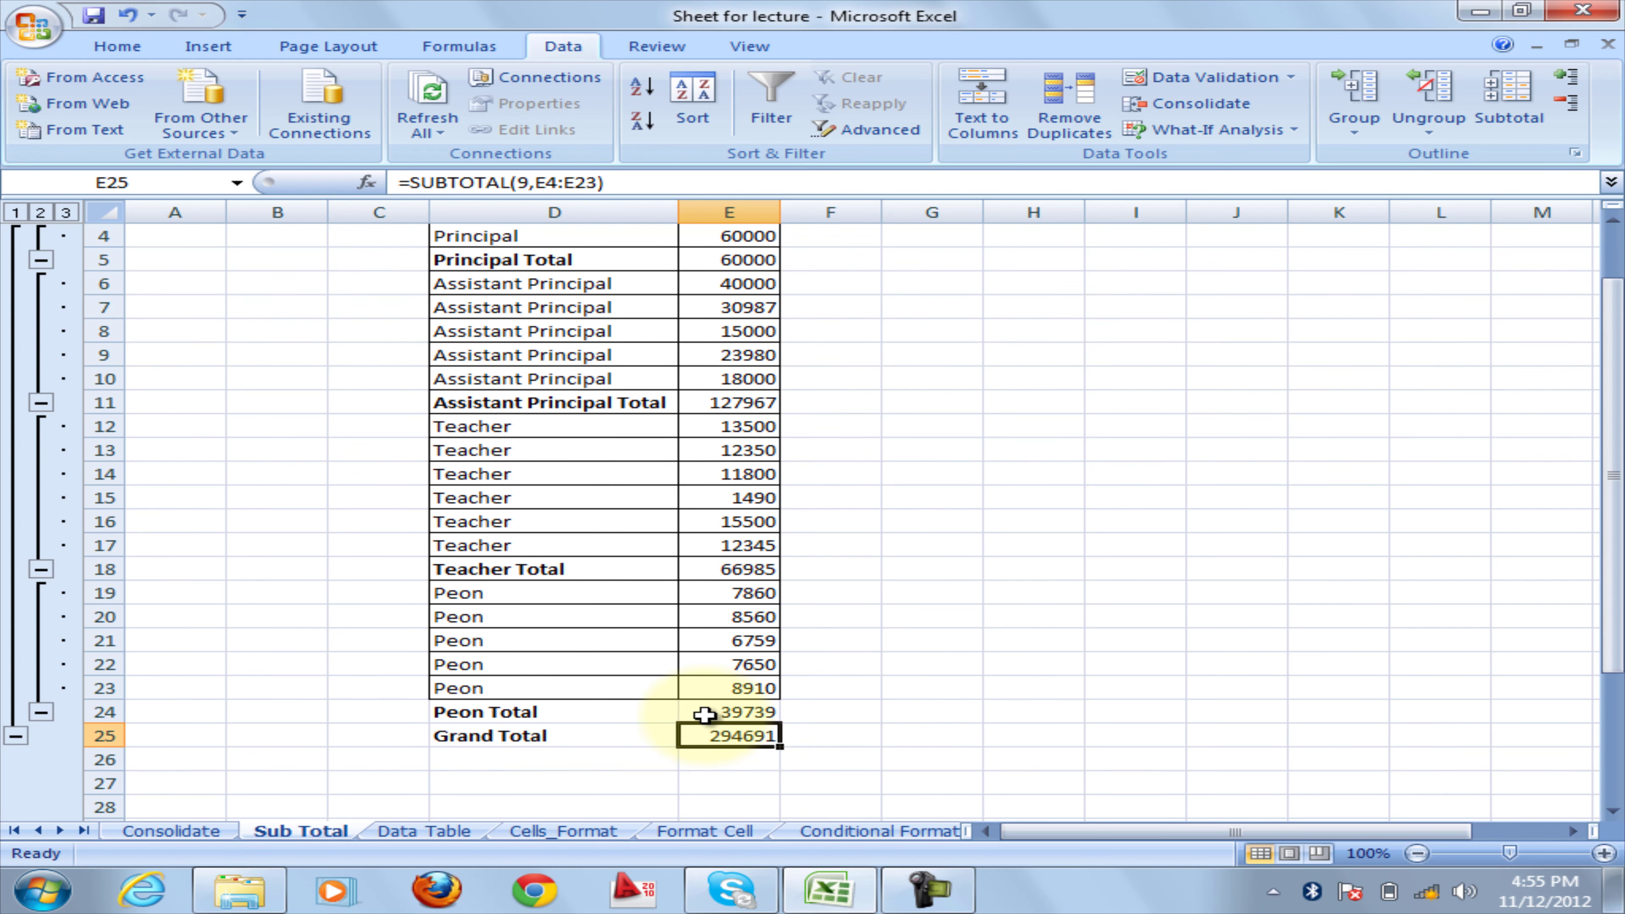
scroll(711, 717, up, 1)
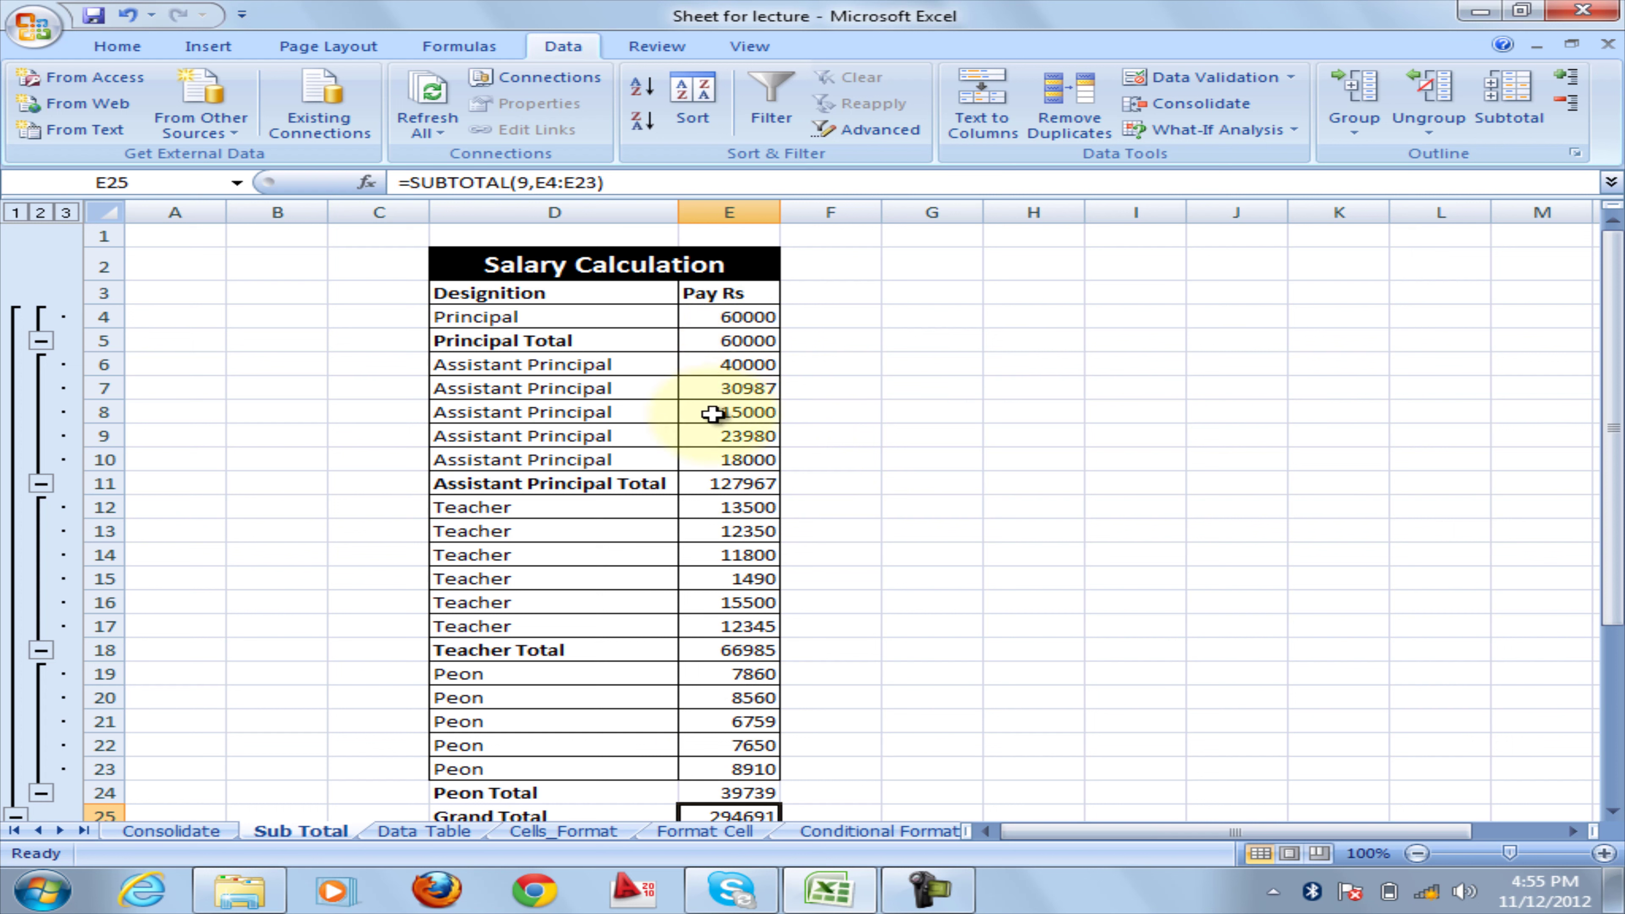
click(721, 488)
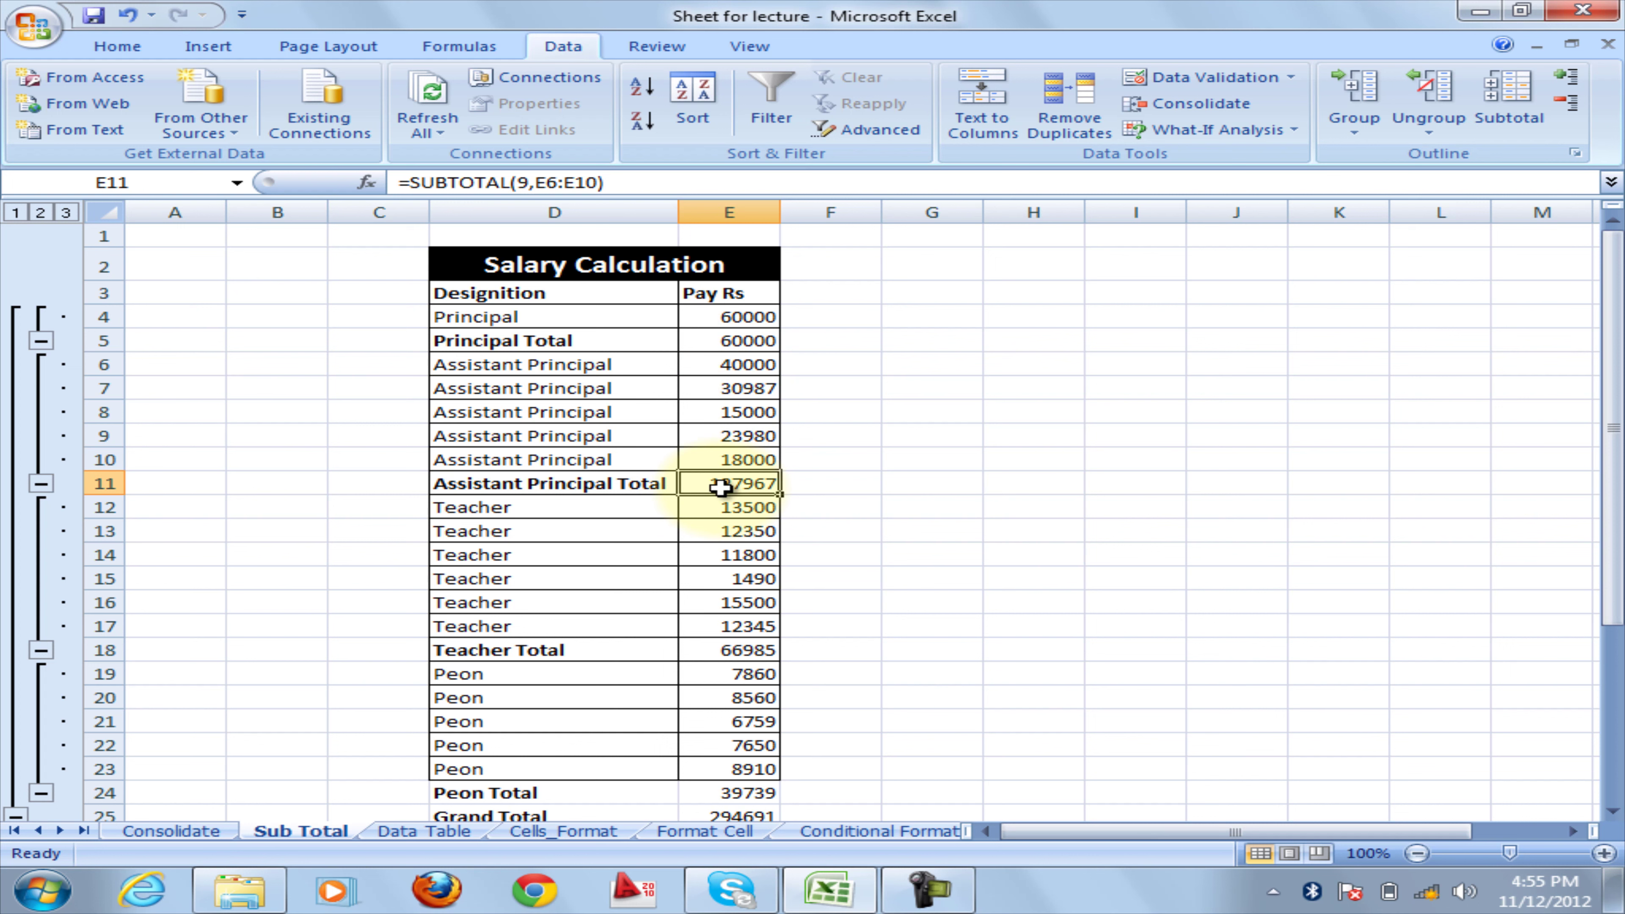
scroll(722, 488, down, 1)
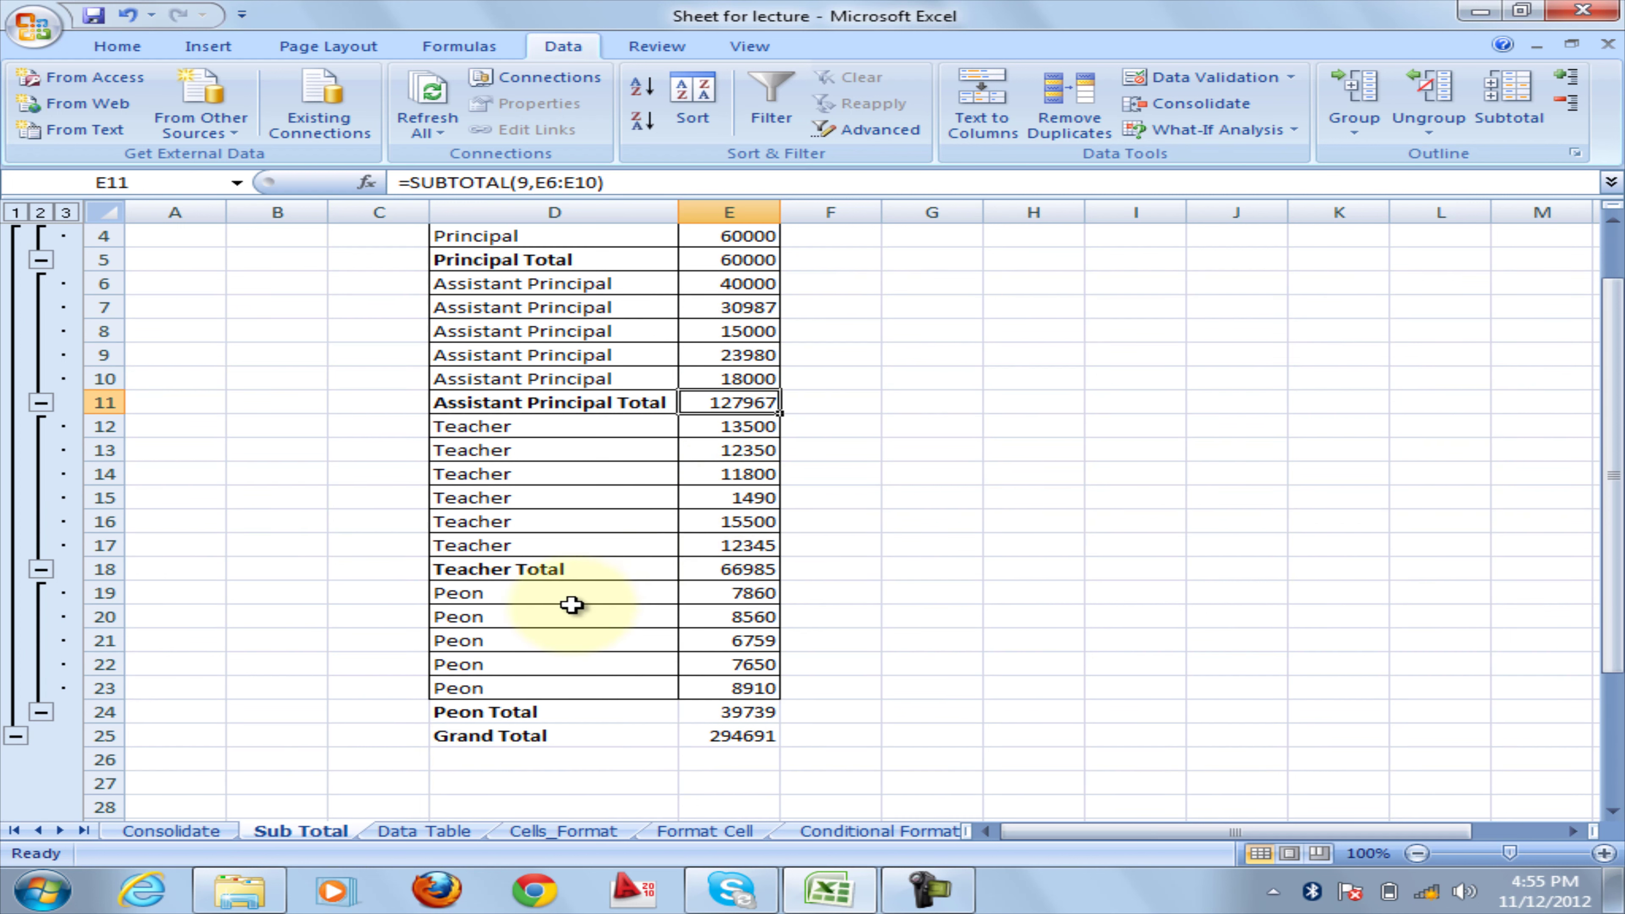
click(741, 574)
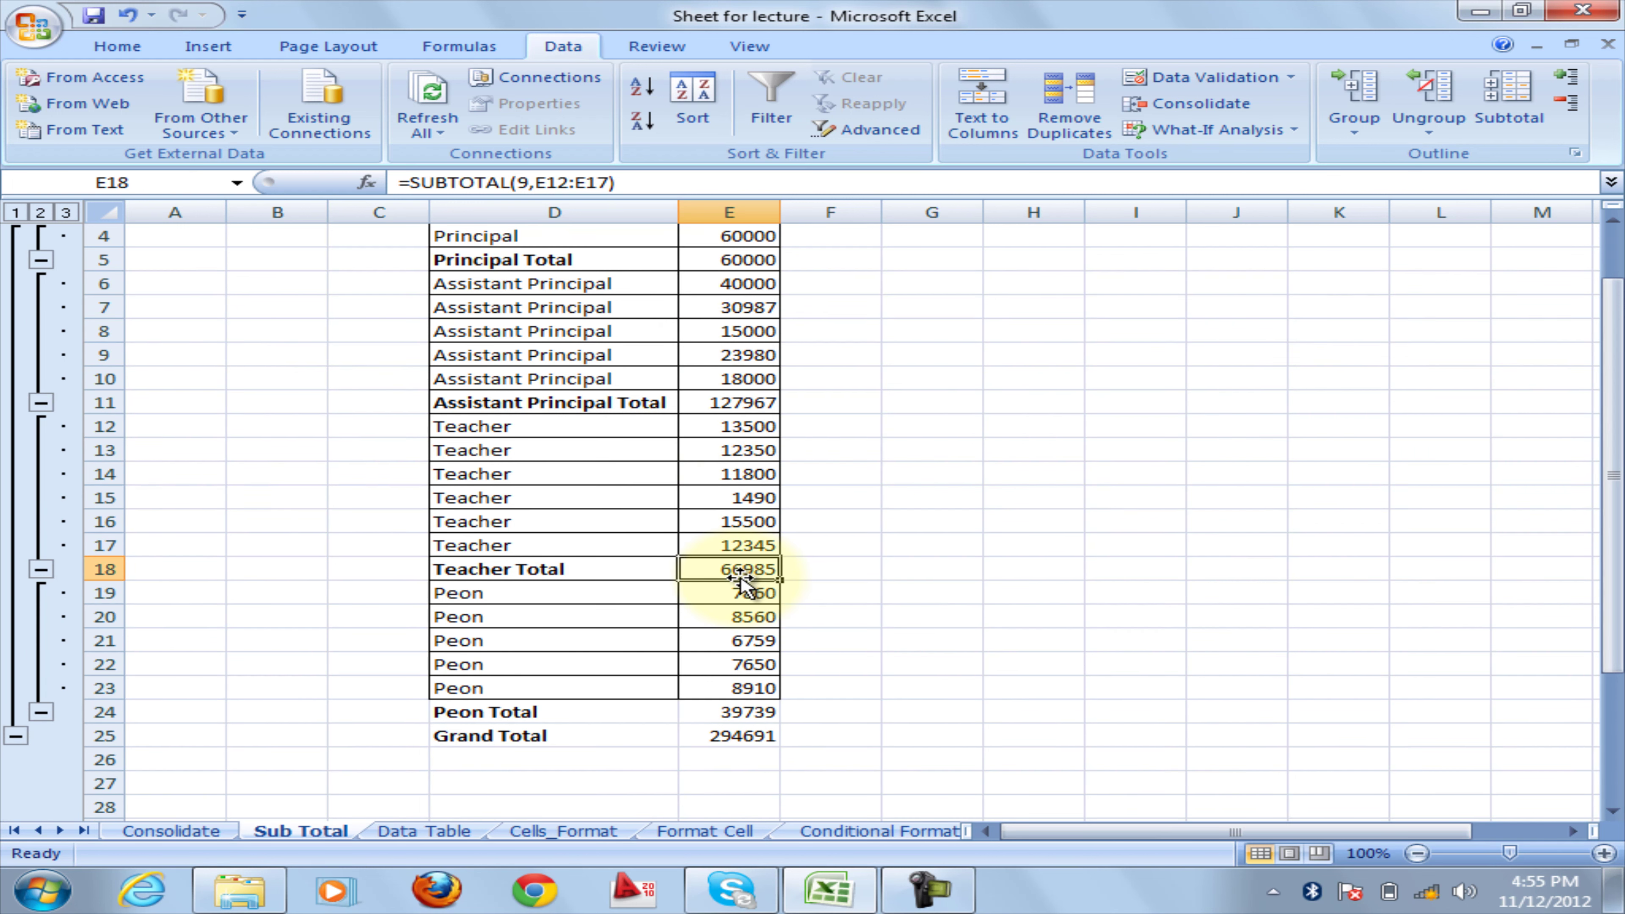
click(728, 739)
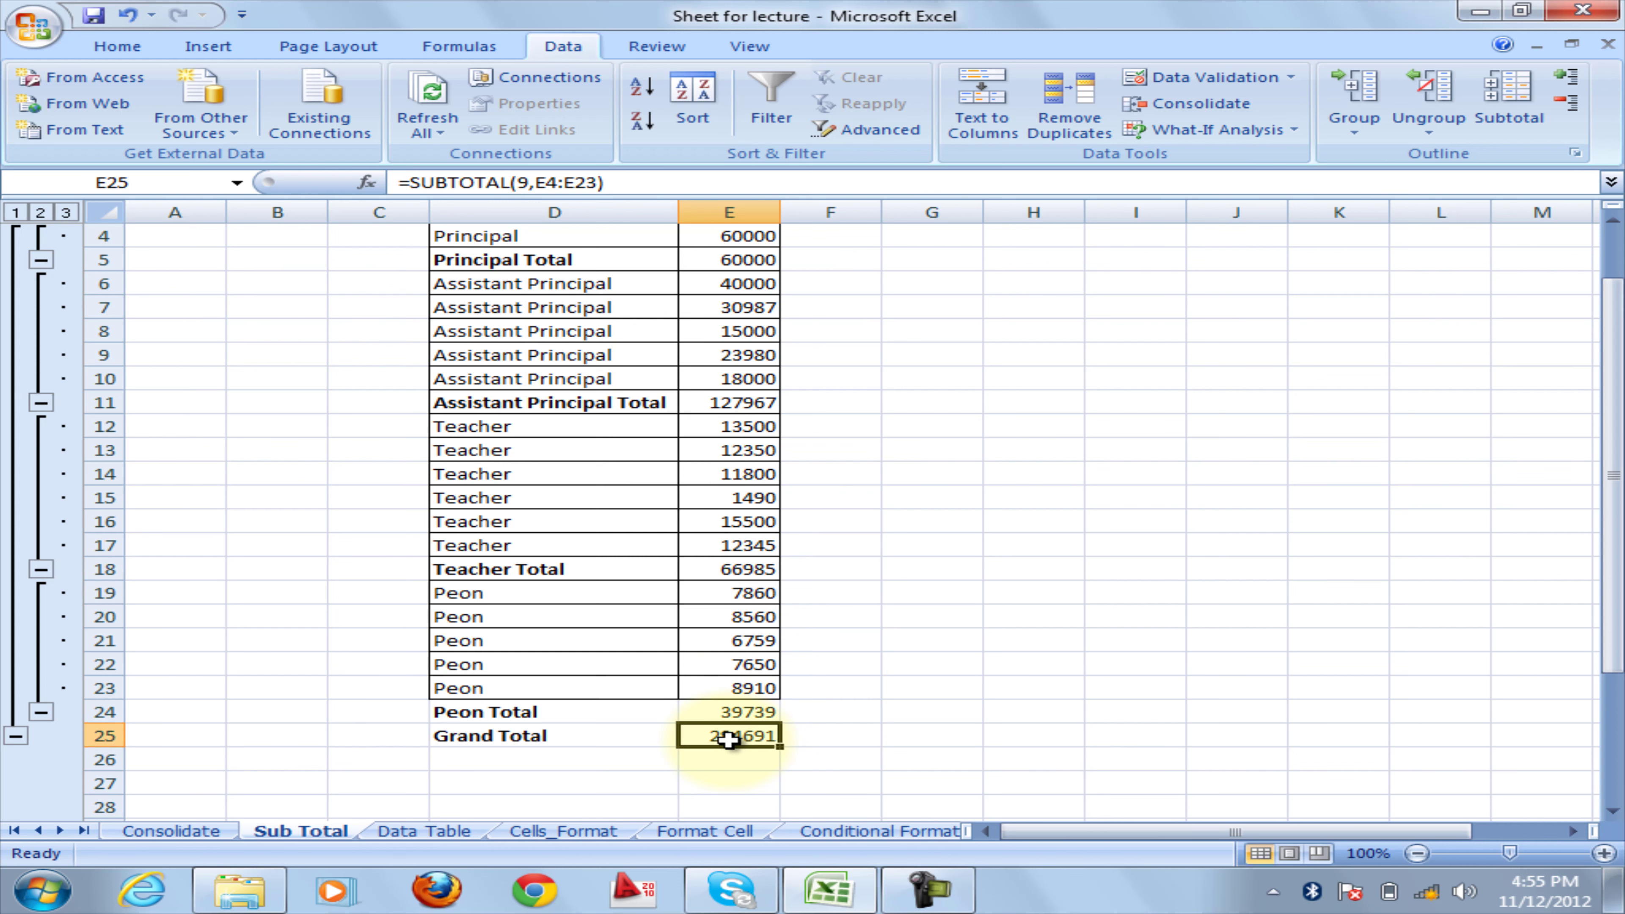
scroll(729, 740, up, 1)
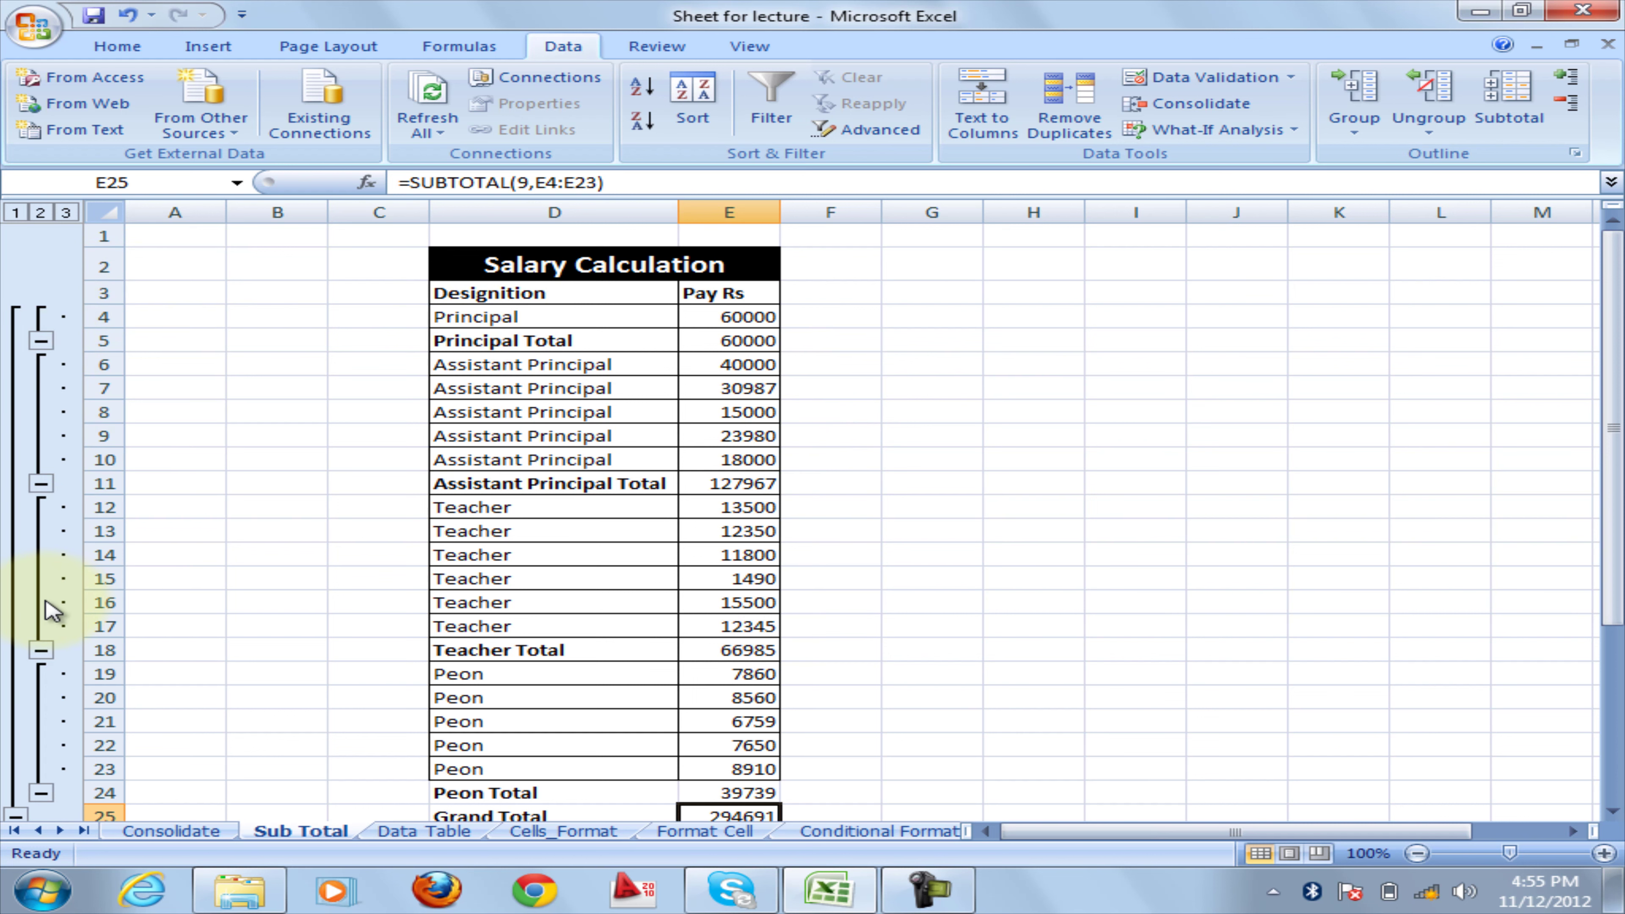
scroll(51, 615, down, 2)
scroll(52, 616, up, 2)
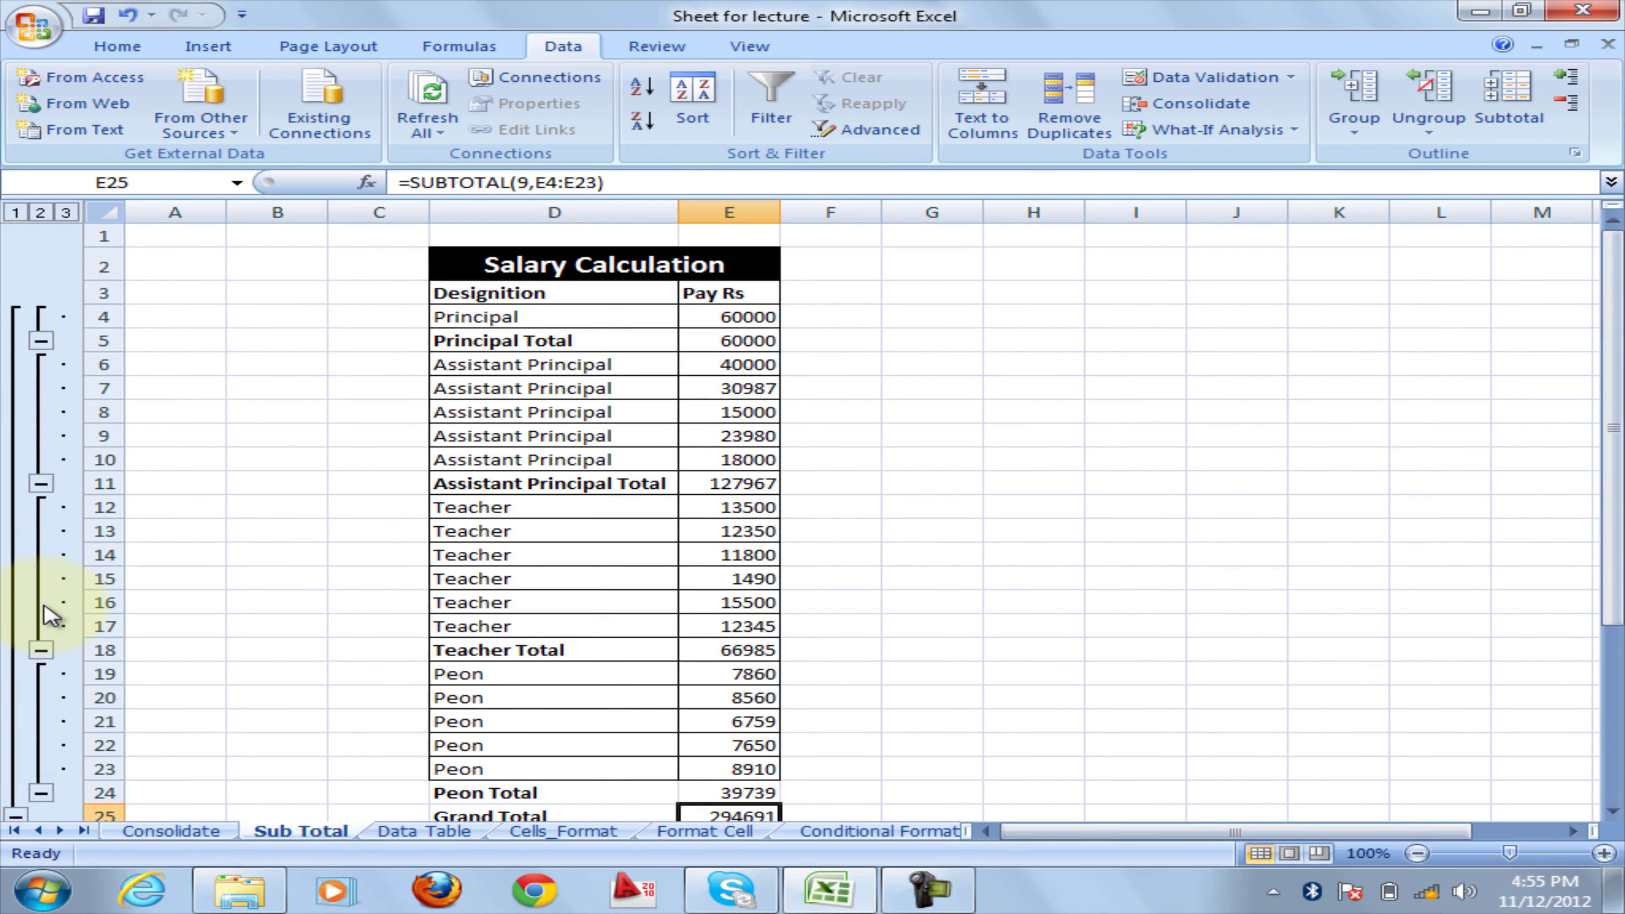
Collapse the Principal, Assistant Principal, Teacher and Peon groups to their totals.
click(40, 343)
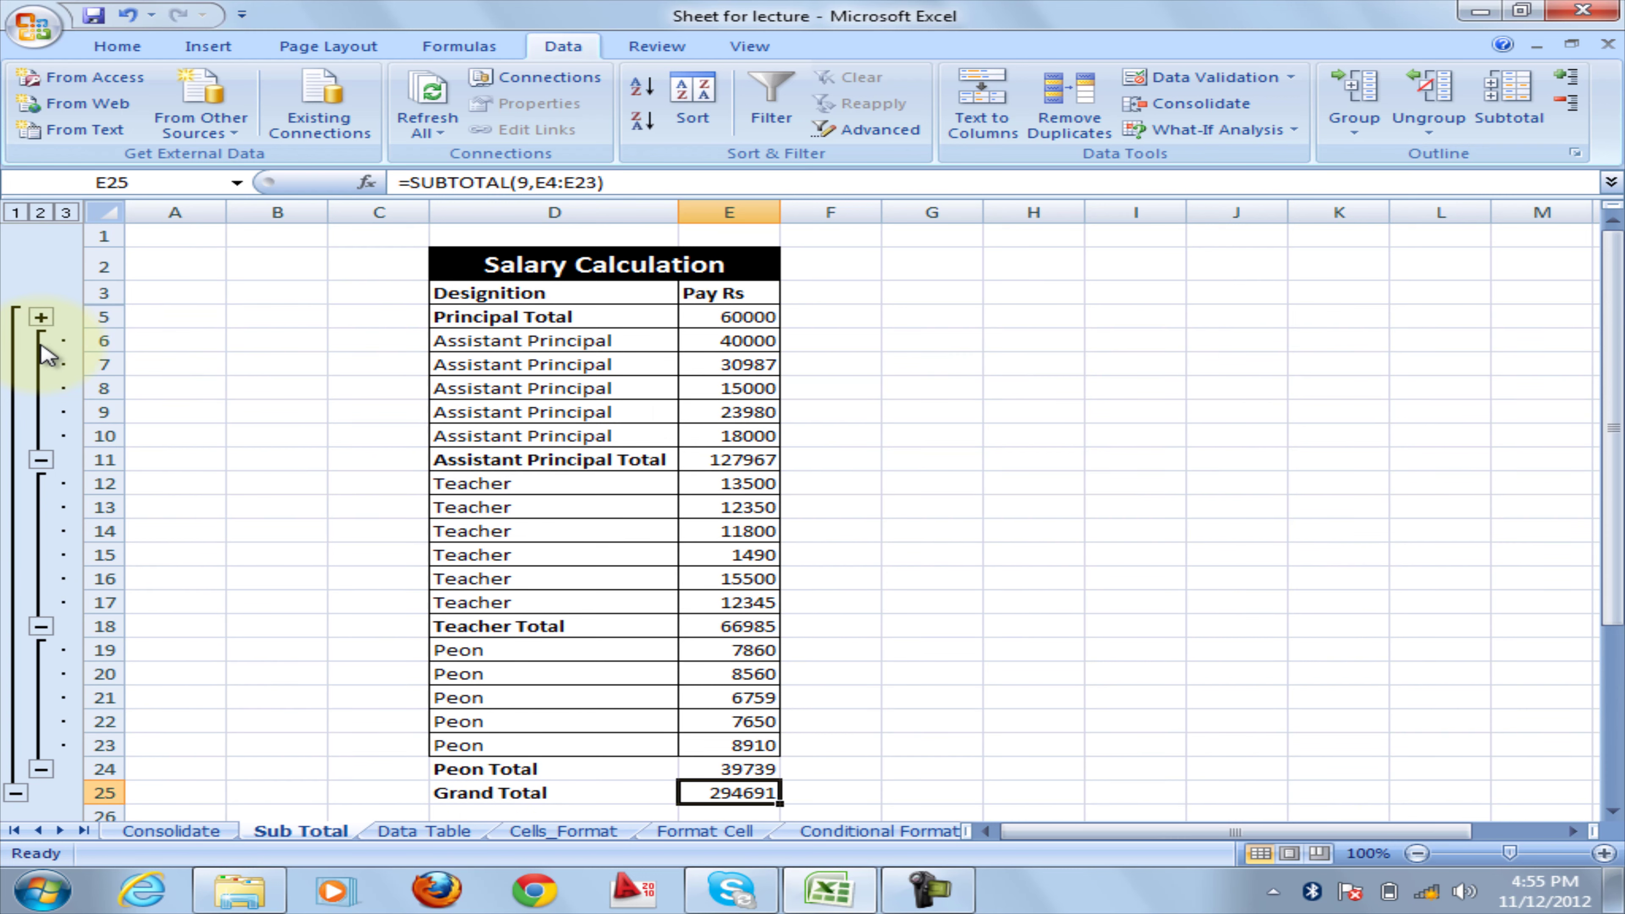
click(41, 460)
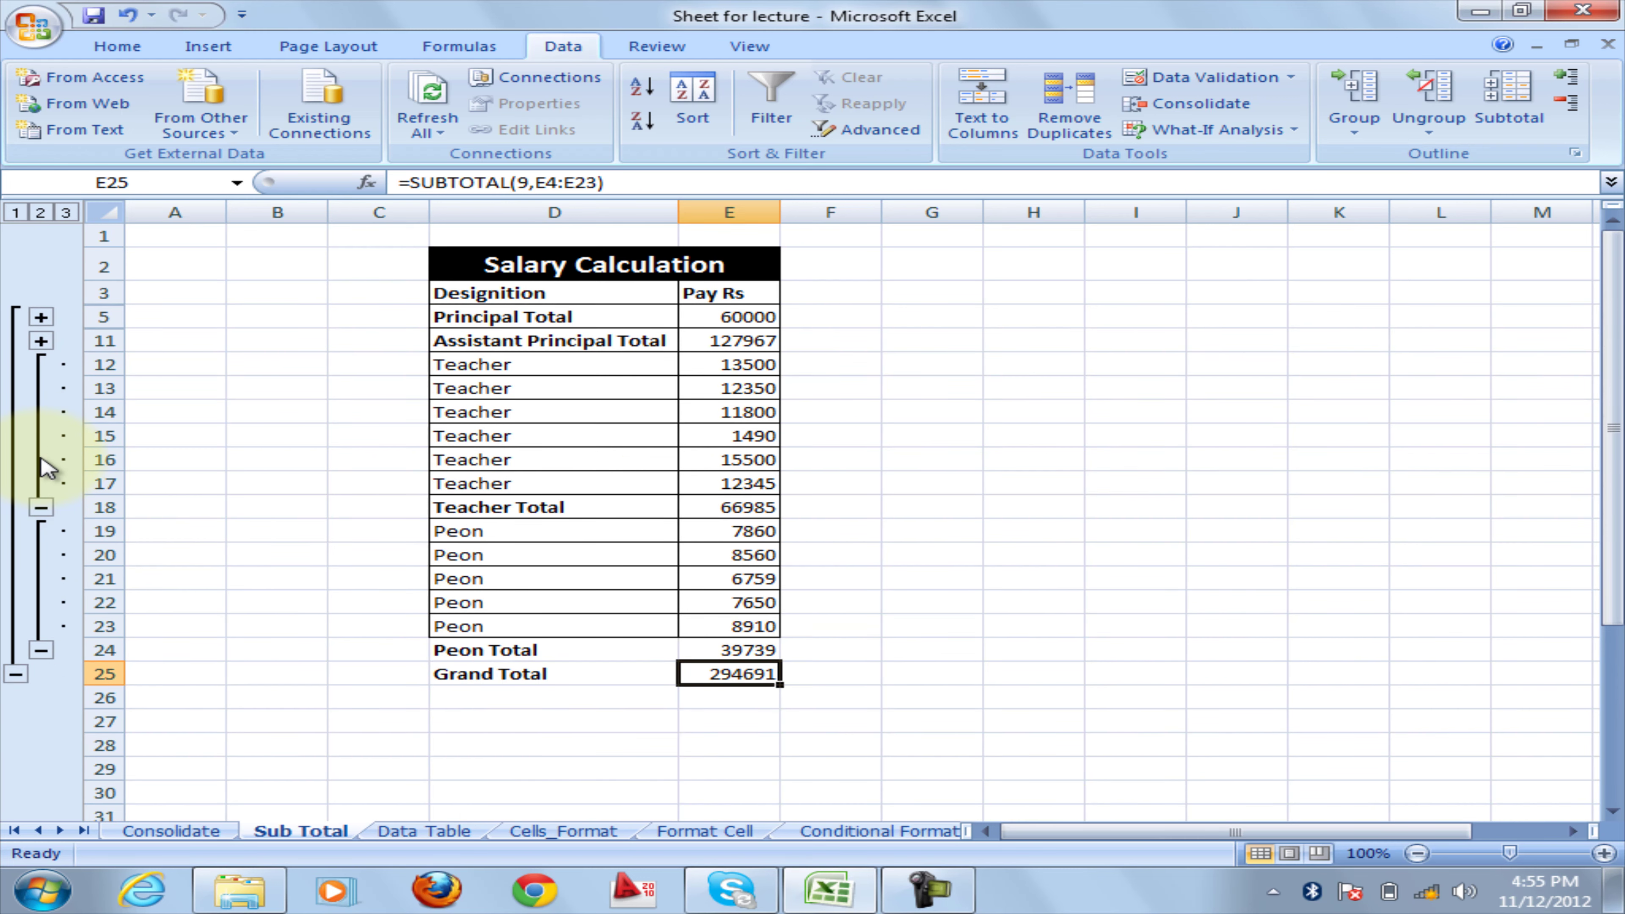
click(40, 507)
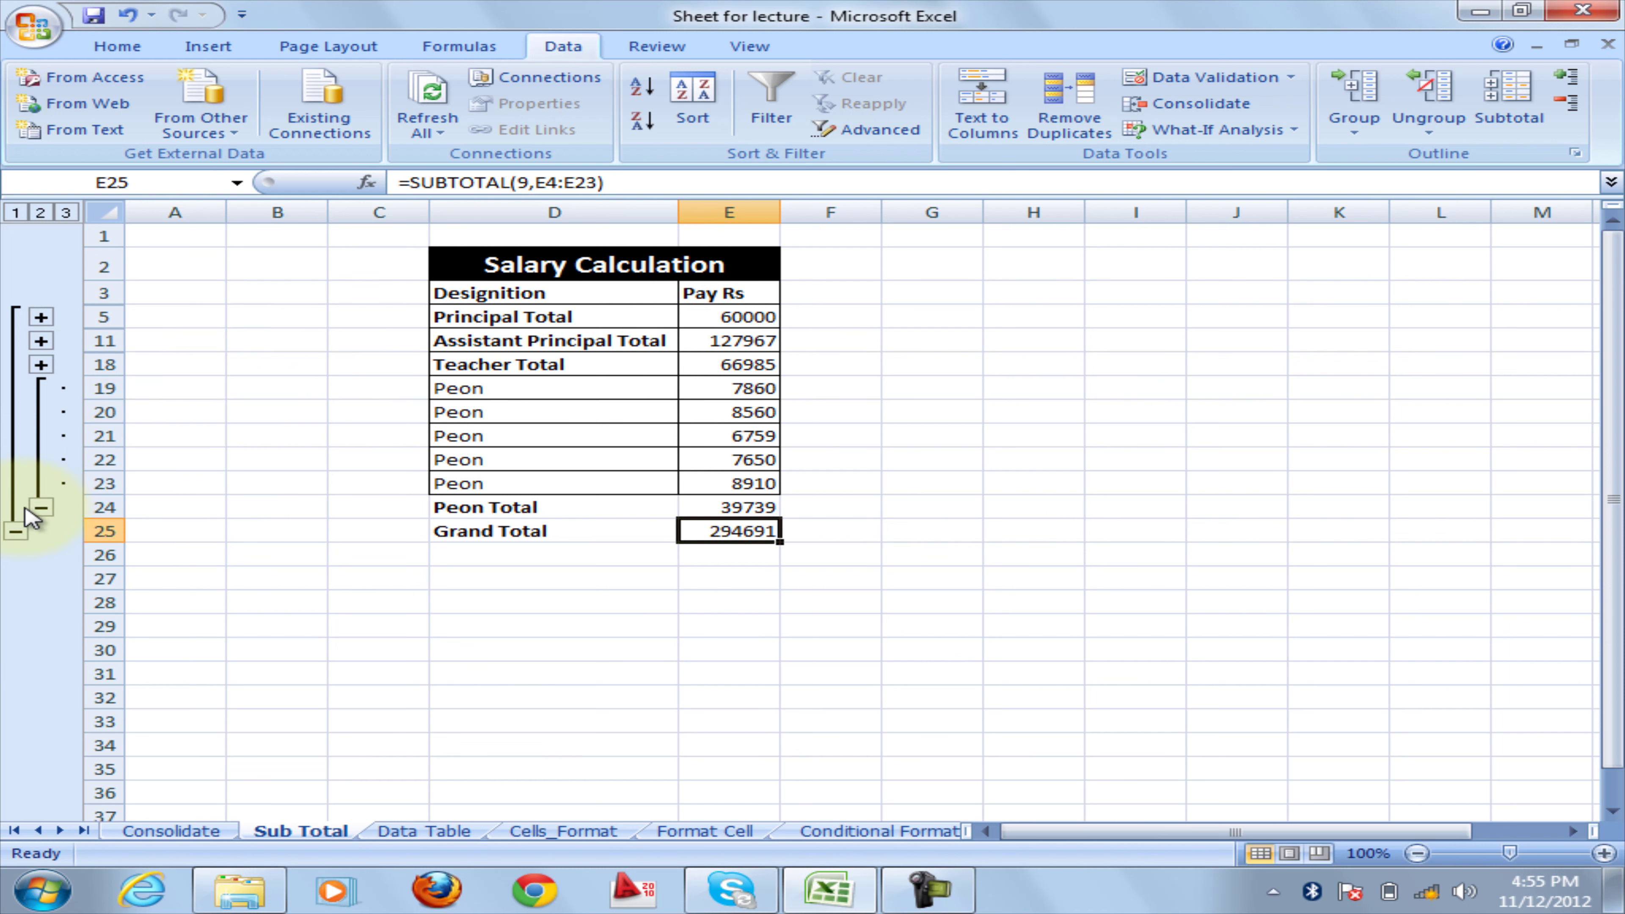
click(42, 509)
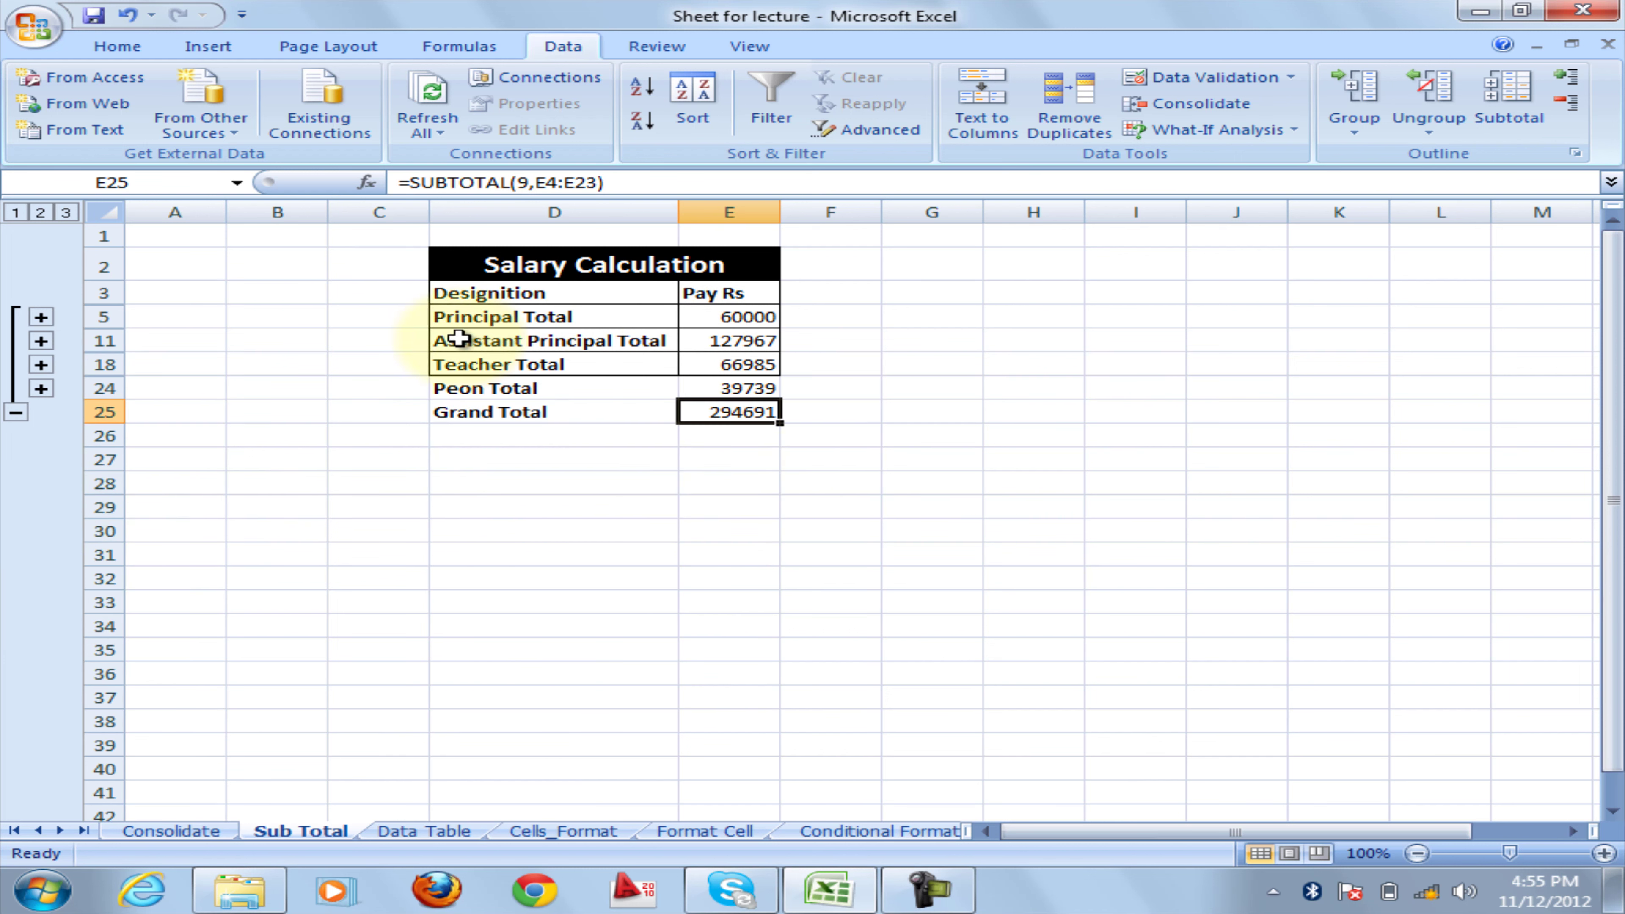
Expand Principal, Assistant Principal and Teacher details again, leaving Peon collapsed.
click(42, 318)
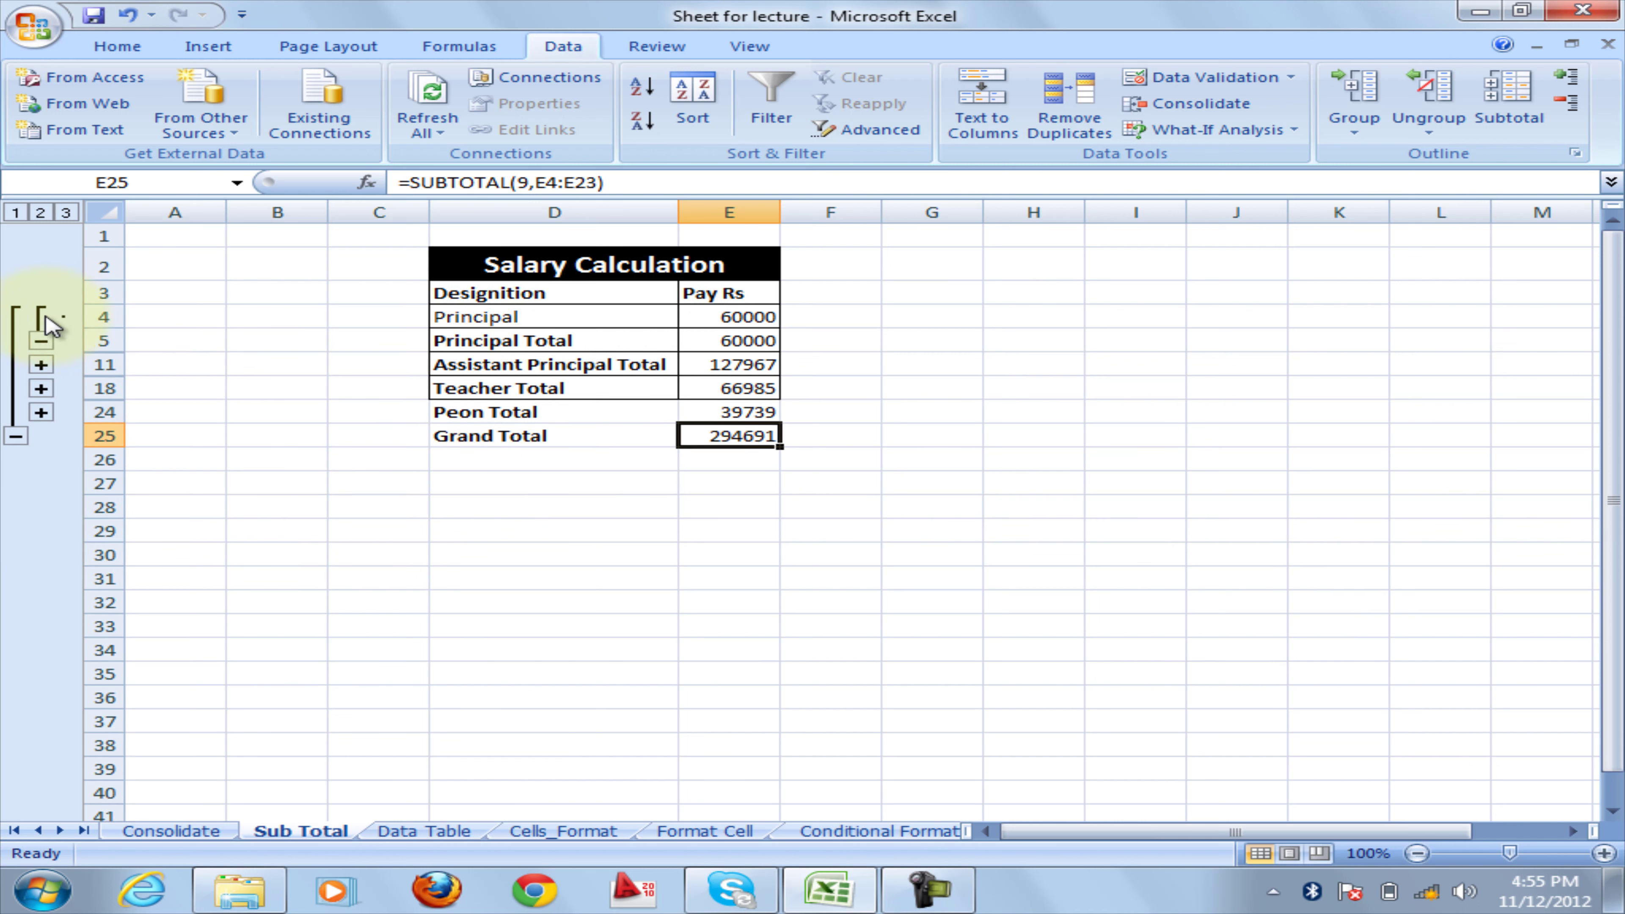
click(40, 341)
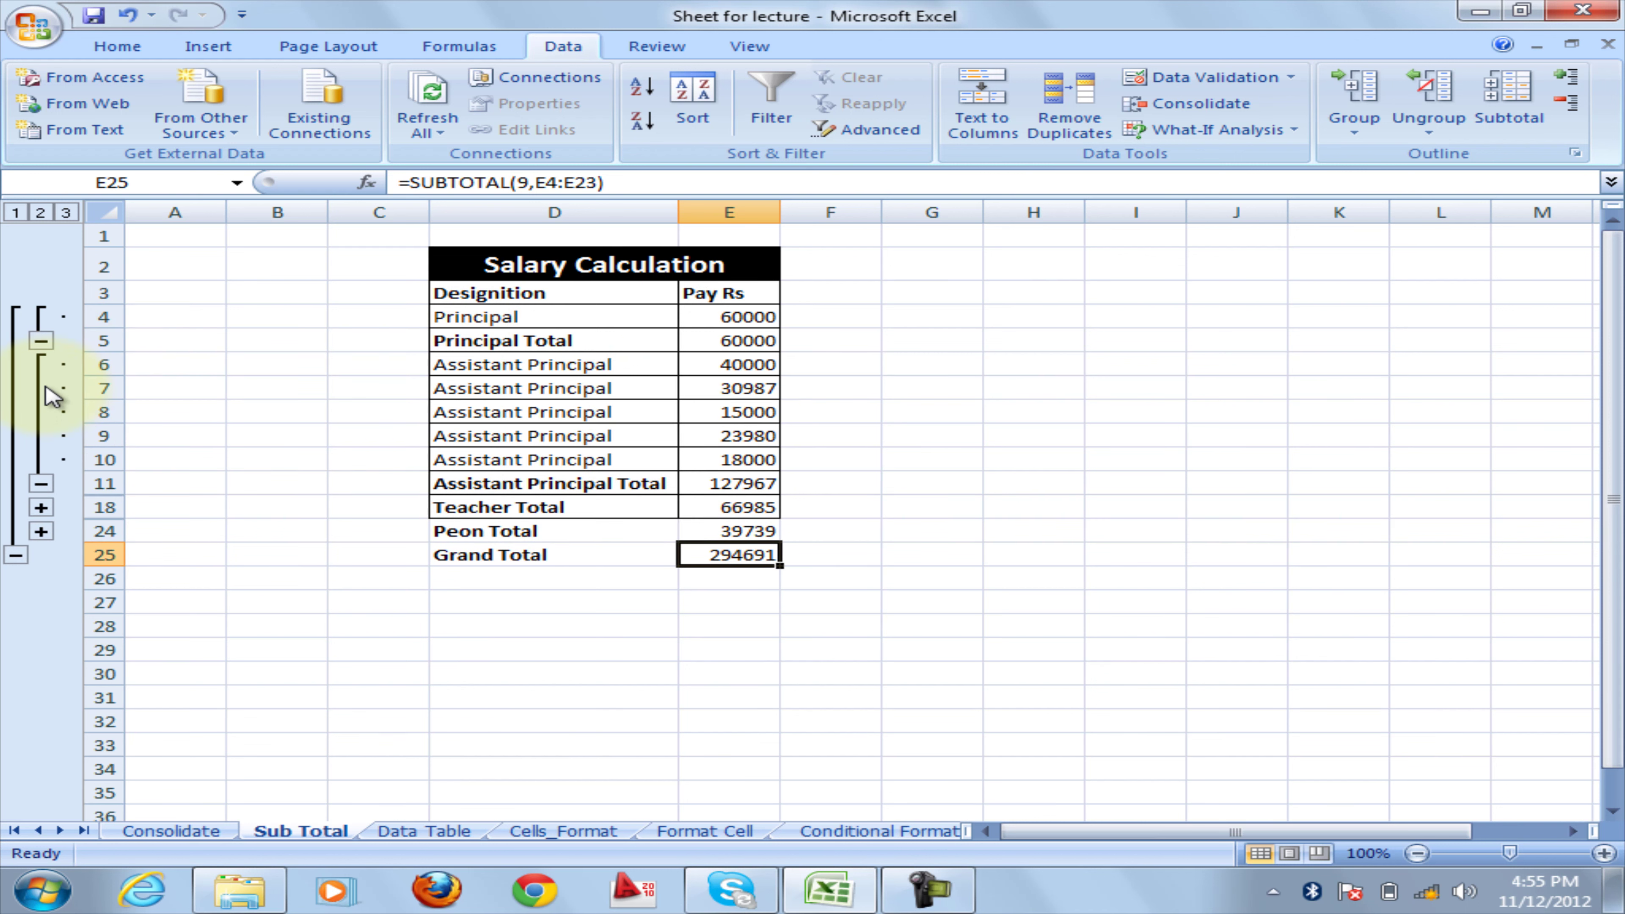
click(42, 510)
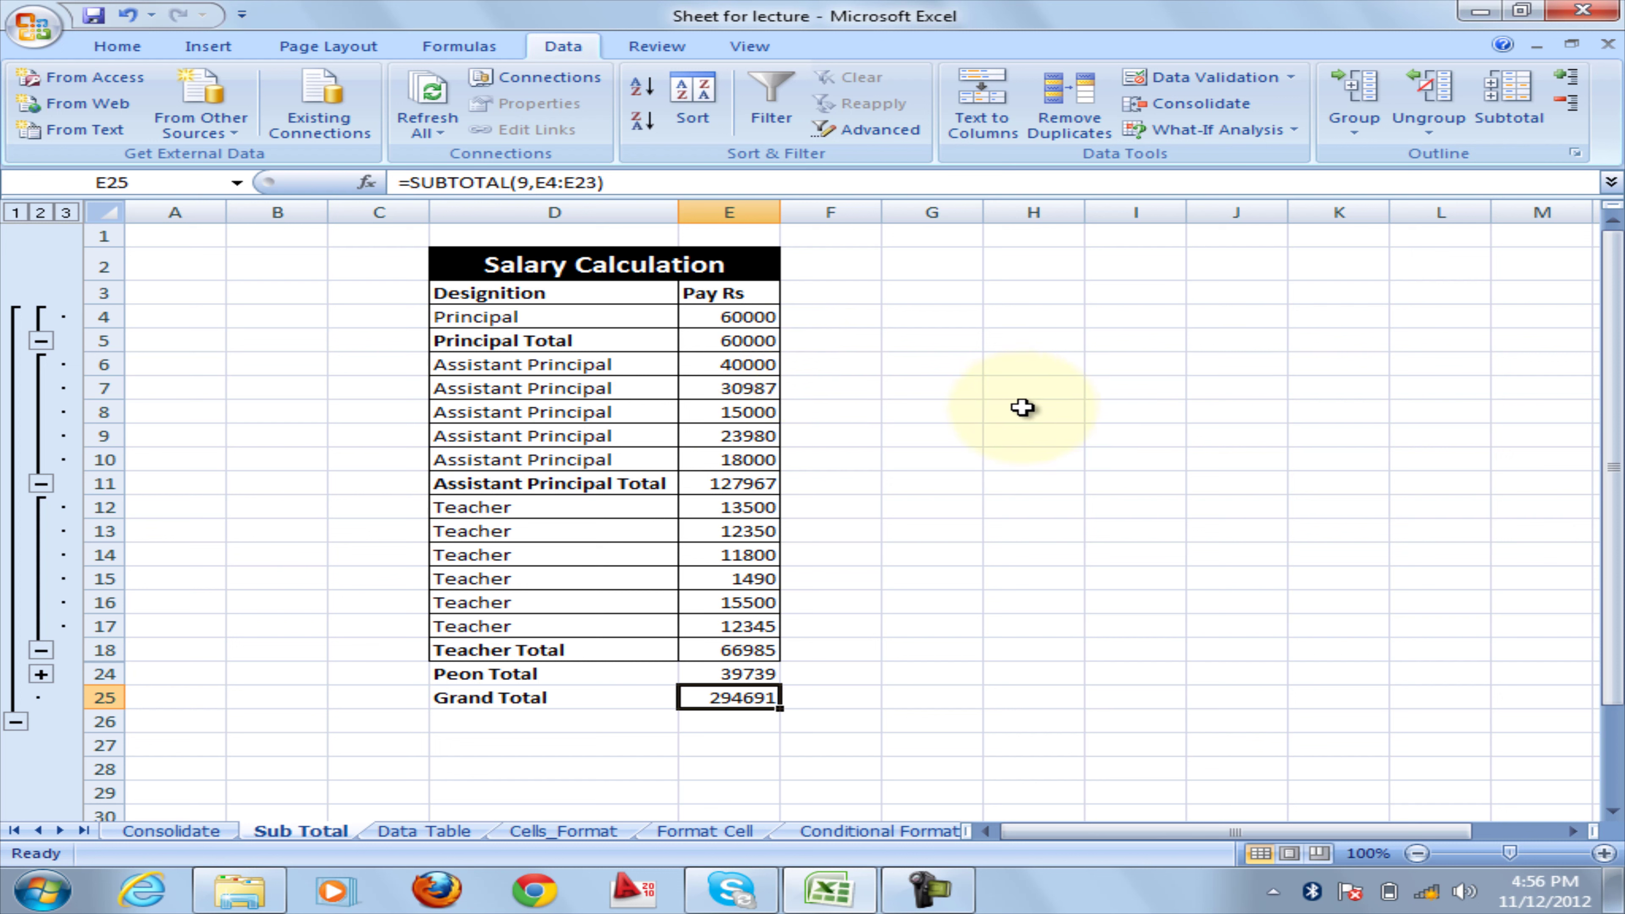
Remove all existing subtotals from the designation data.
mouse_move(465, 295)
mouse_down()
mouse_move(448, 570)
mouse_move(746, 703)
mouse_up()
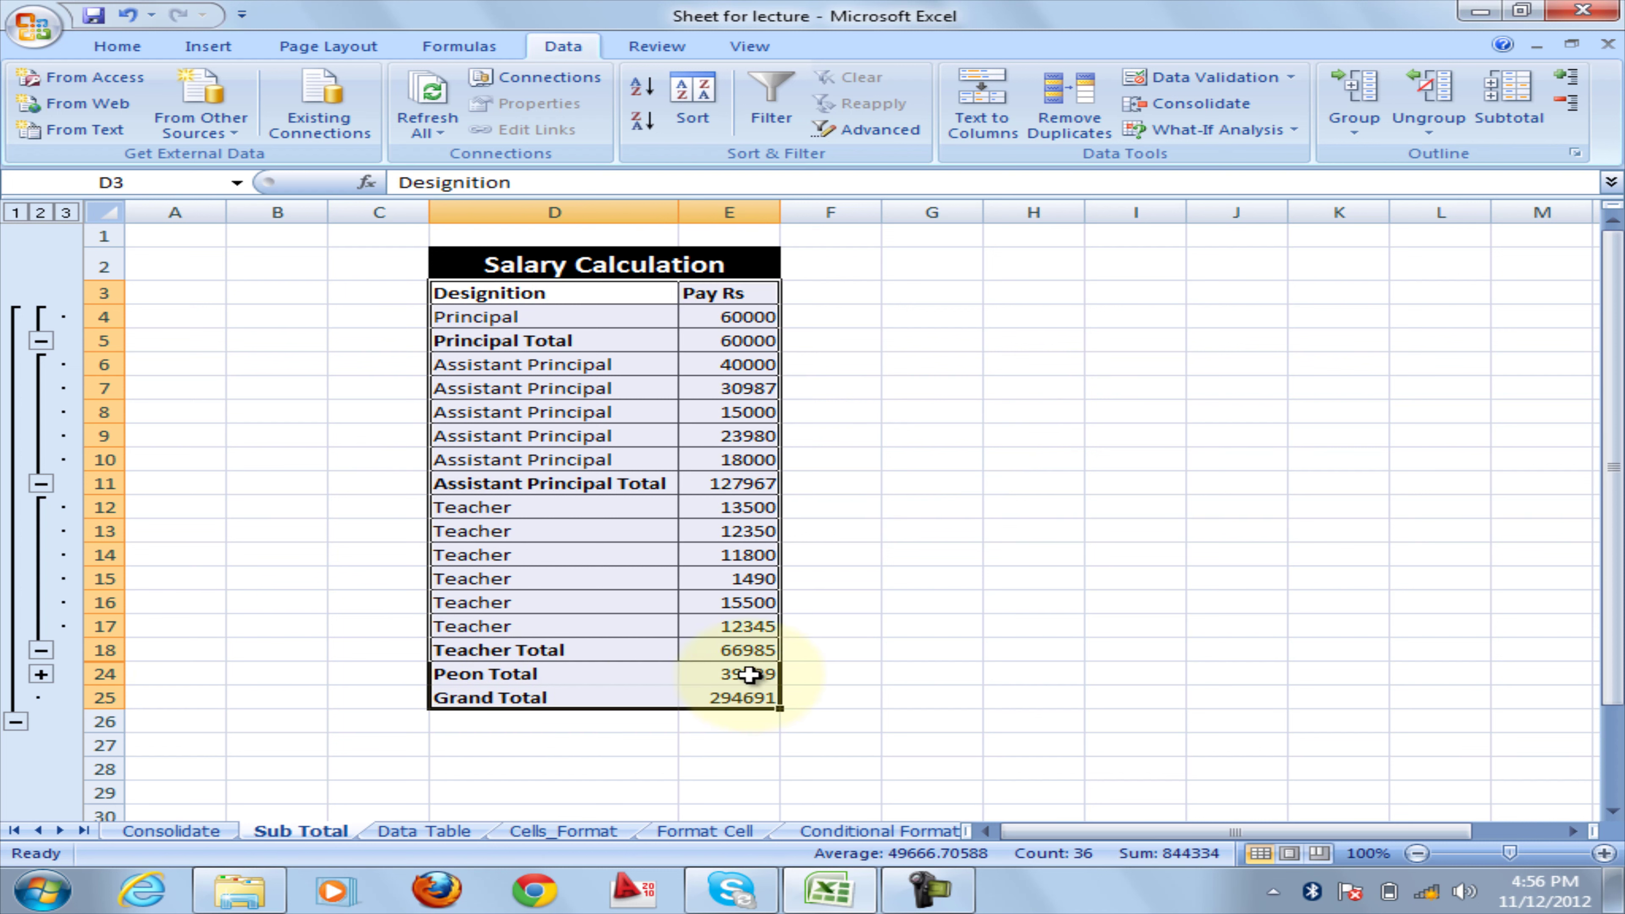
click(1510, 115)
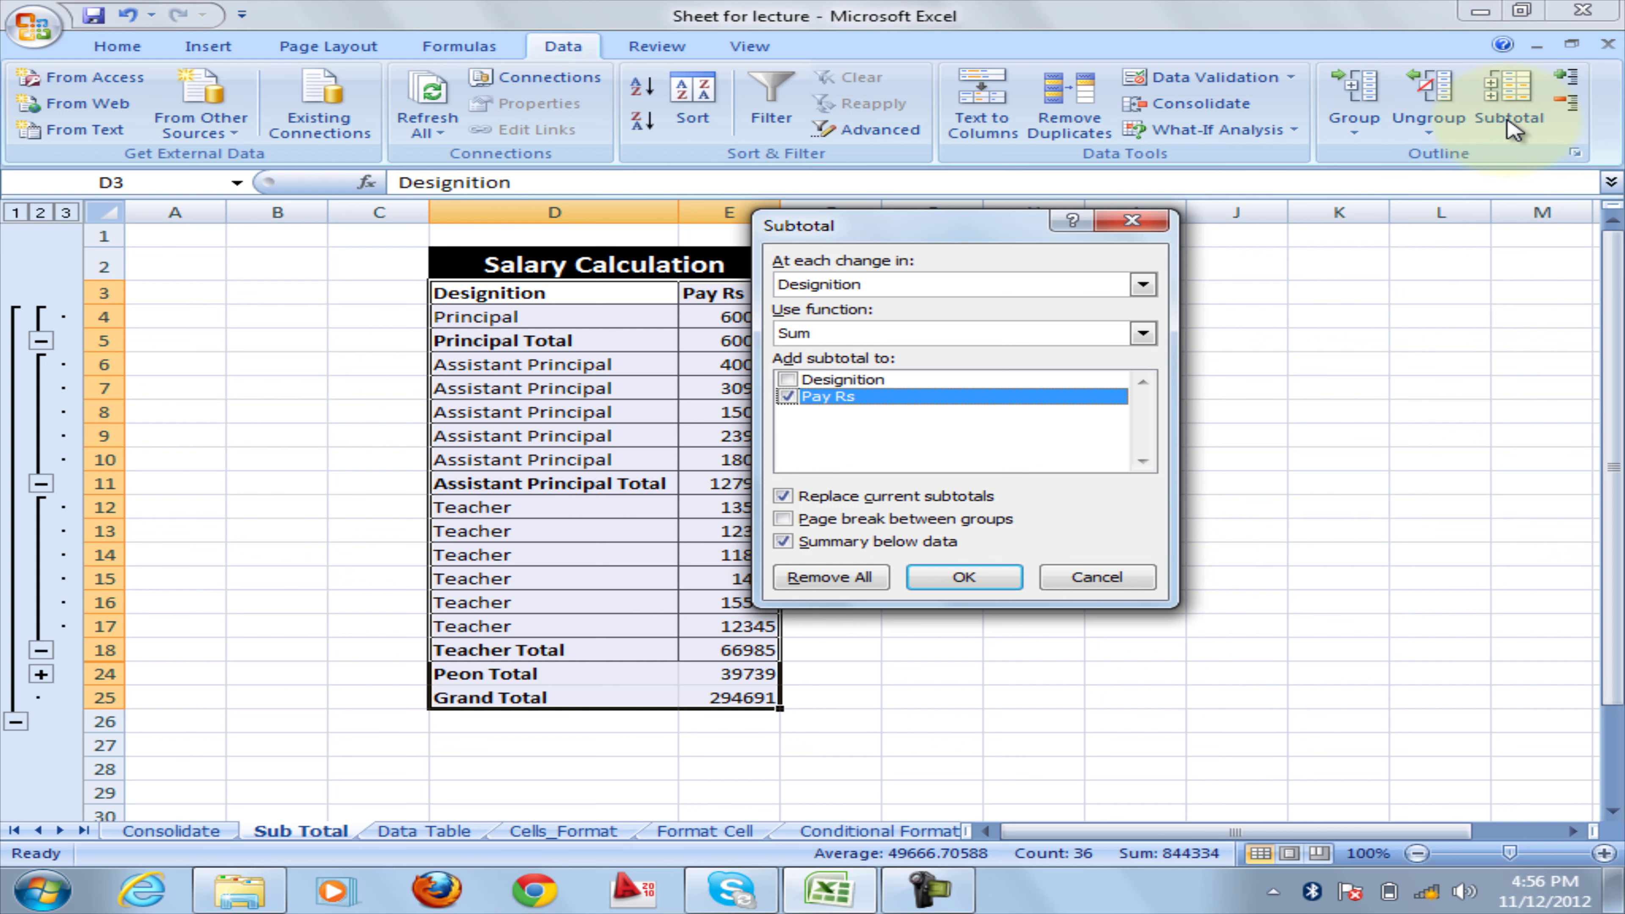
drag(934, 237, 1191, 262)
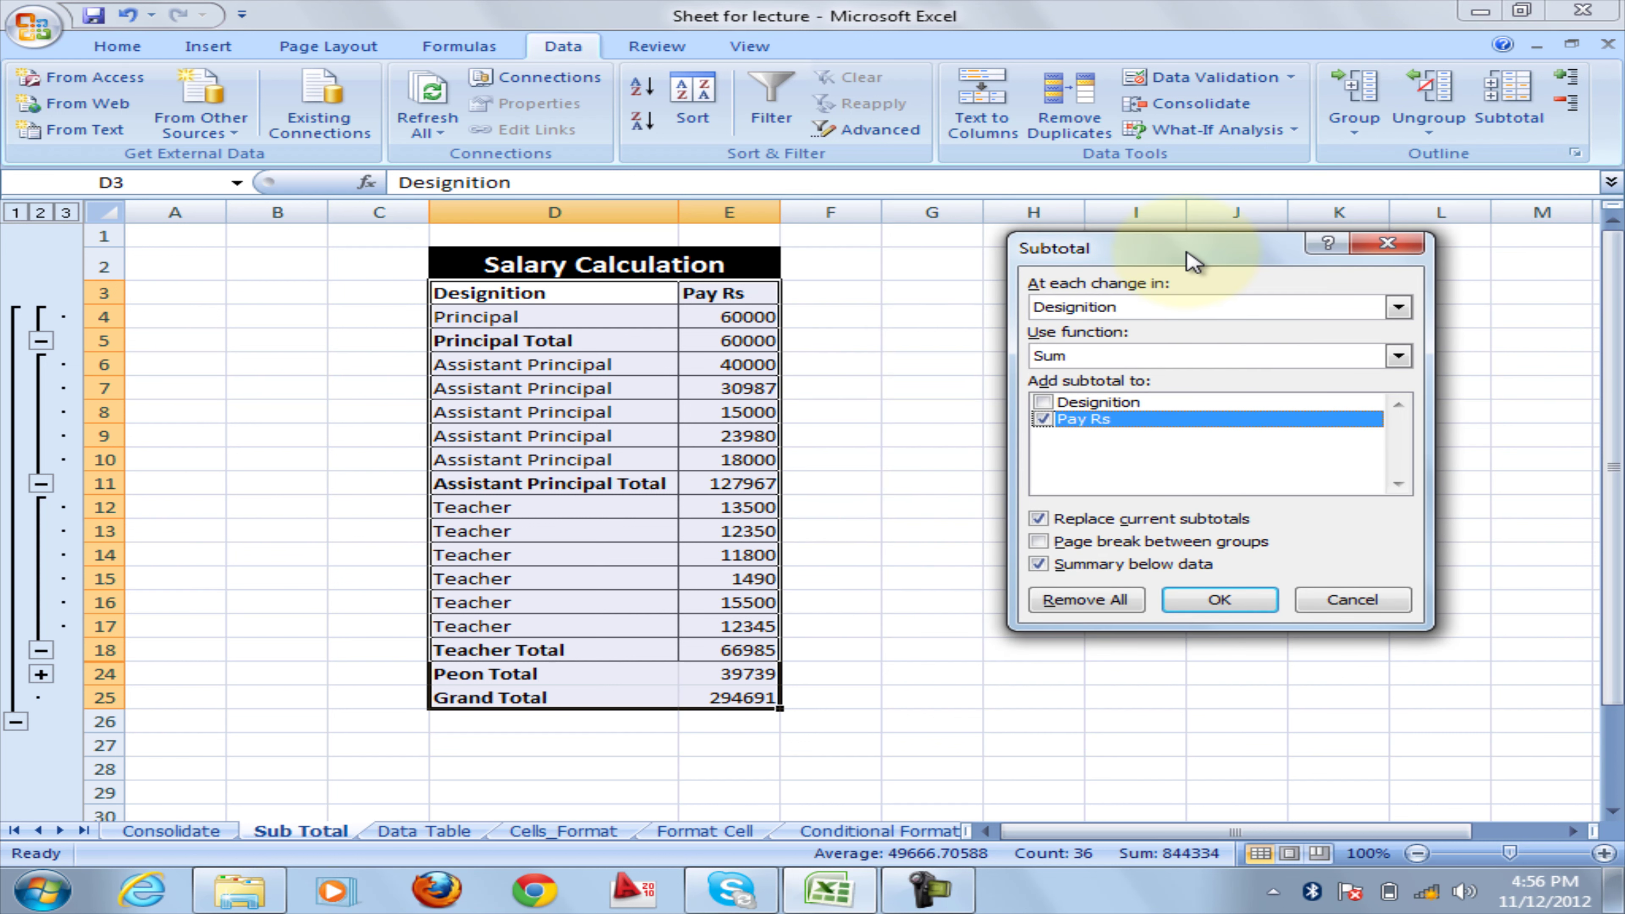
click(1081, 601)
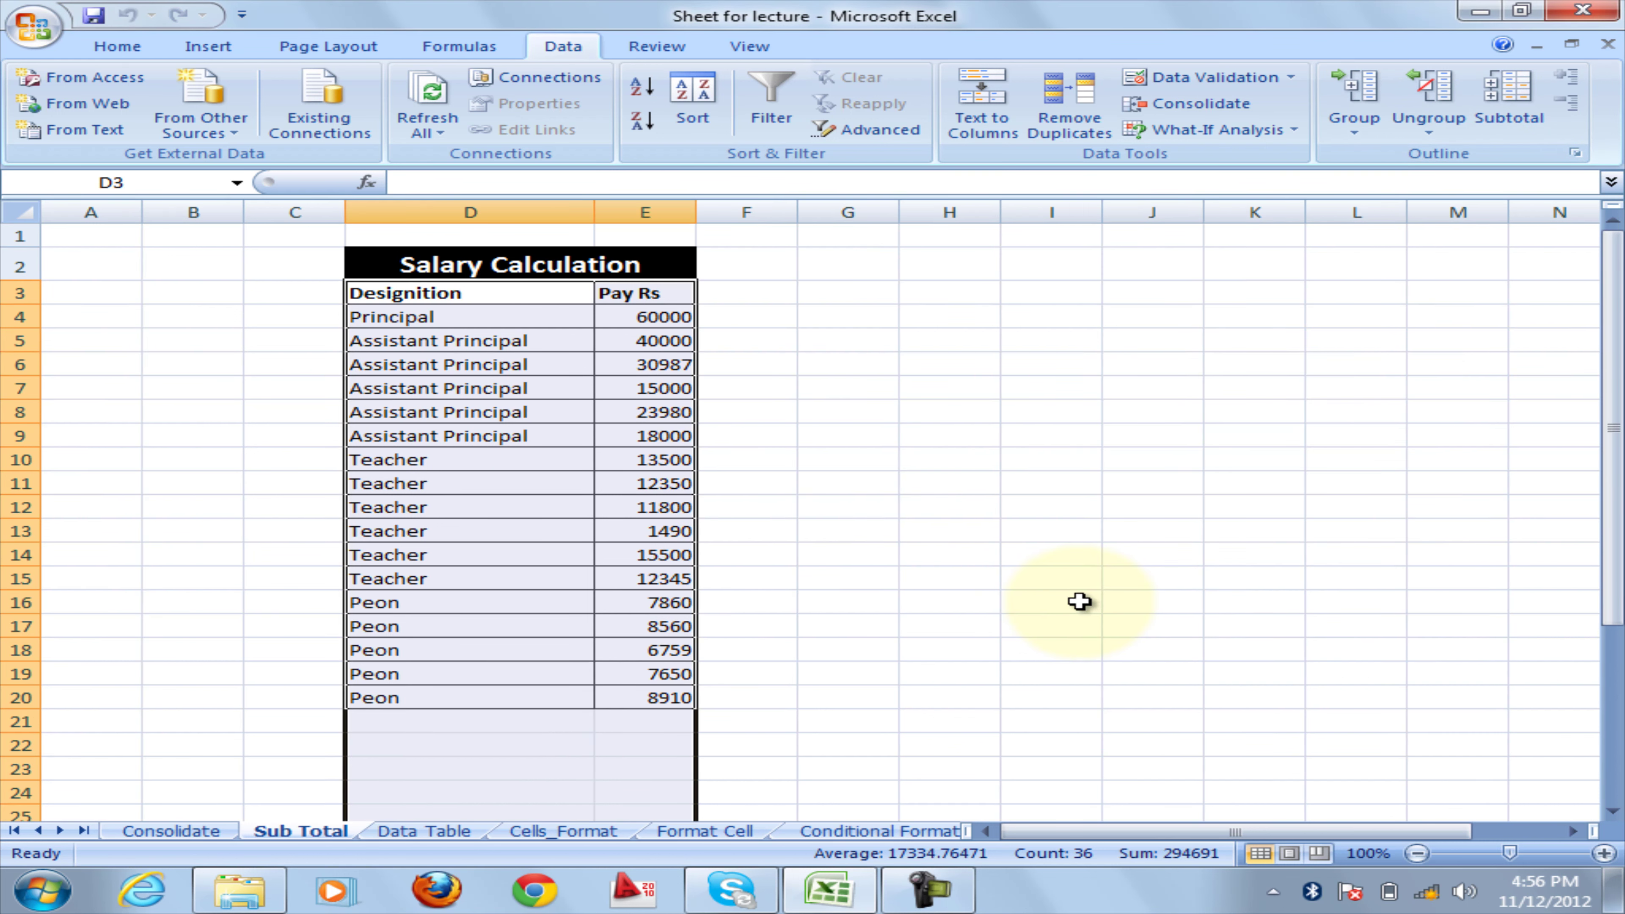
click(665, 650)
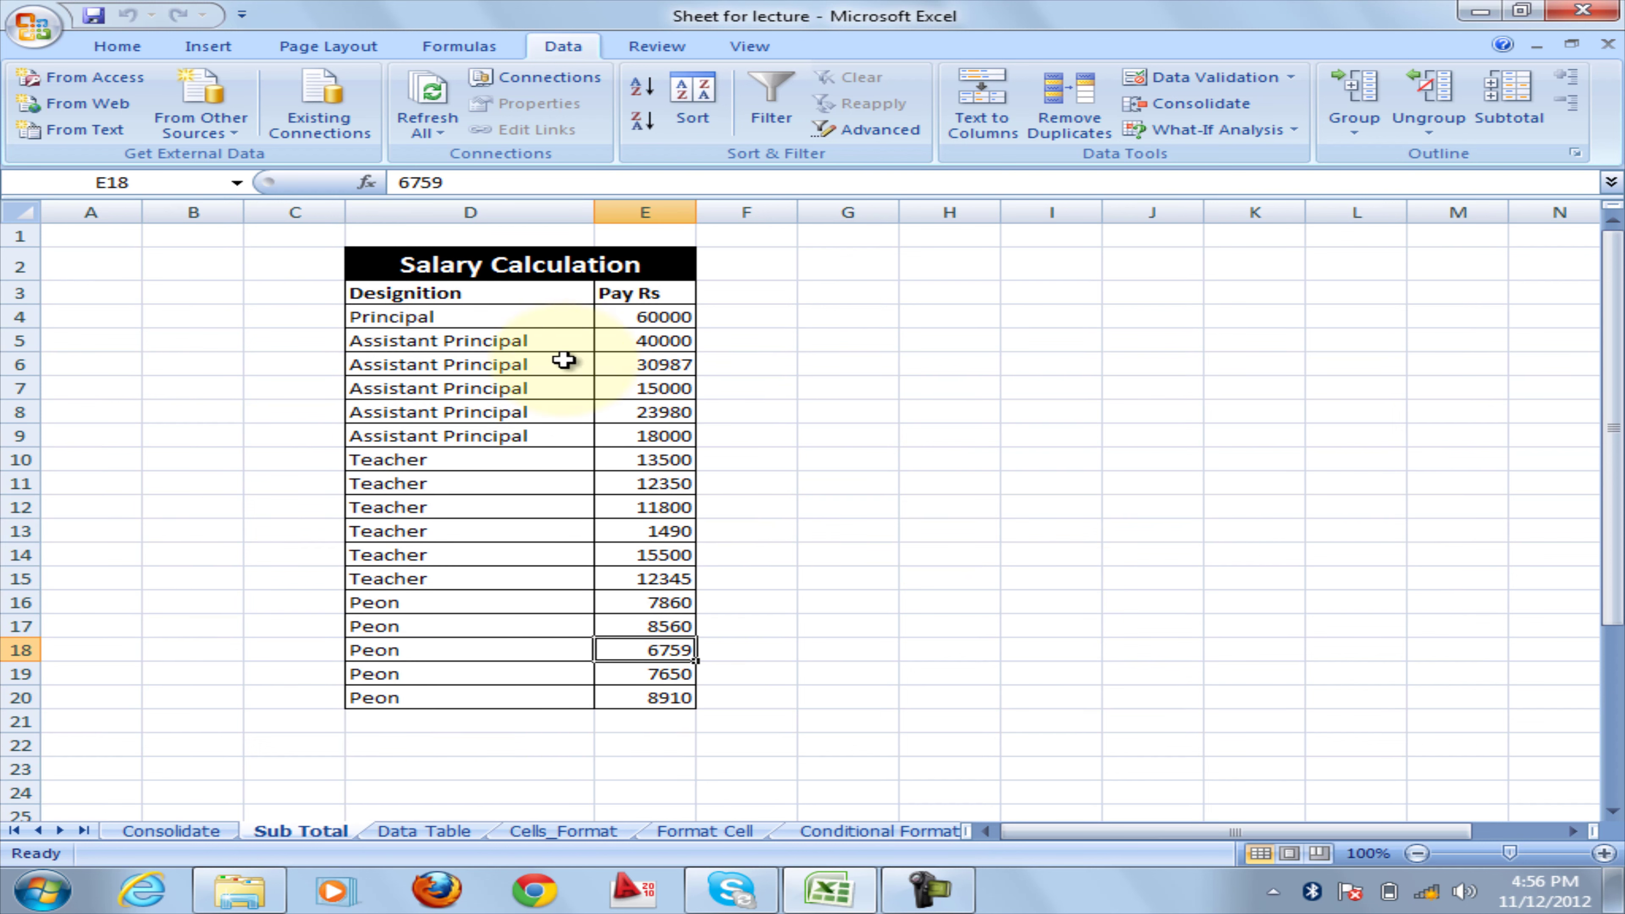
Apply Sum of Pay Rs subtotals at each change in Designition to the salary data.
drag(423, 293, 668, 698)
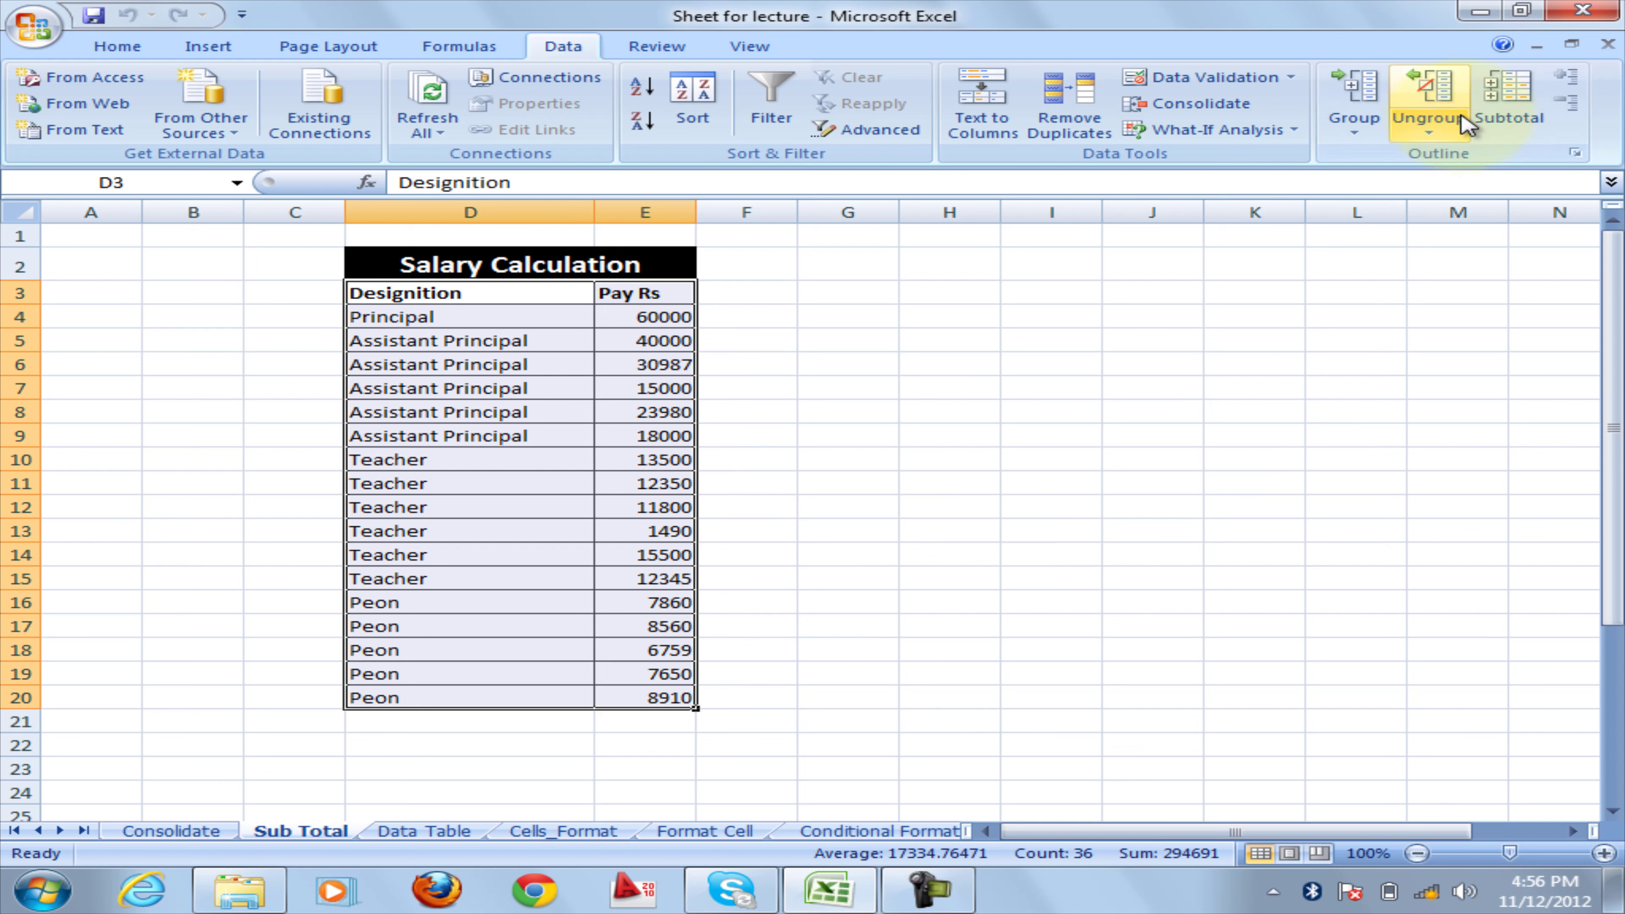
click(1510, 109)
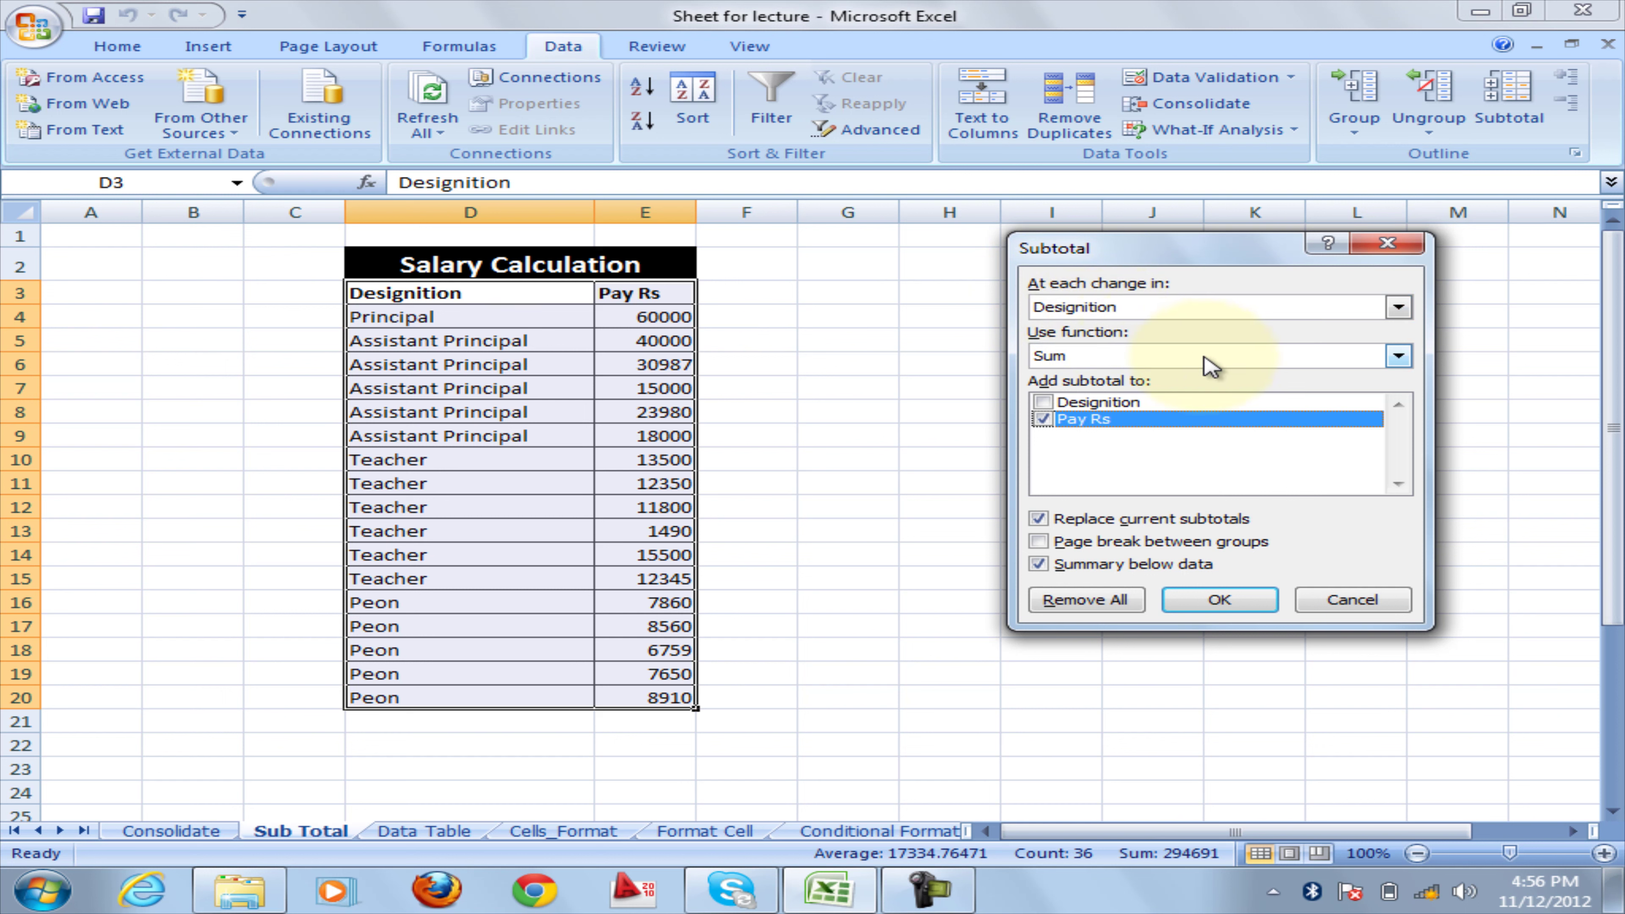
click(1241, 357)
click(1241, 356)
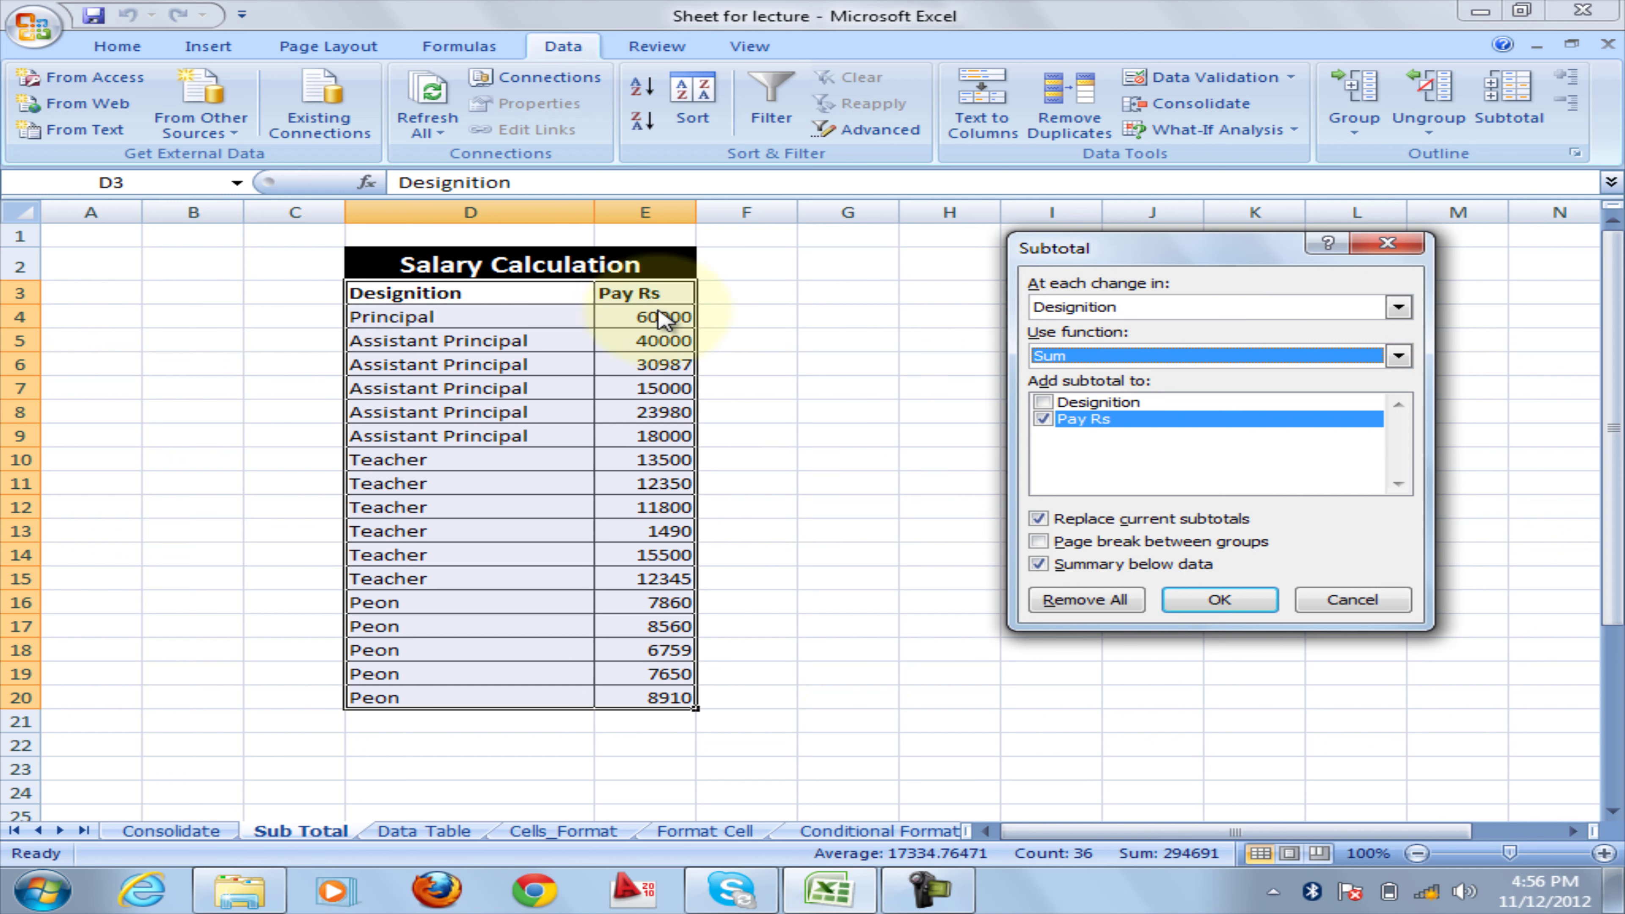
click(1185, 605)
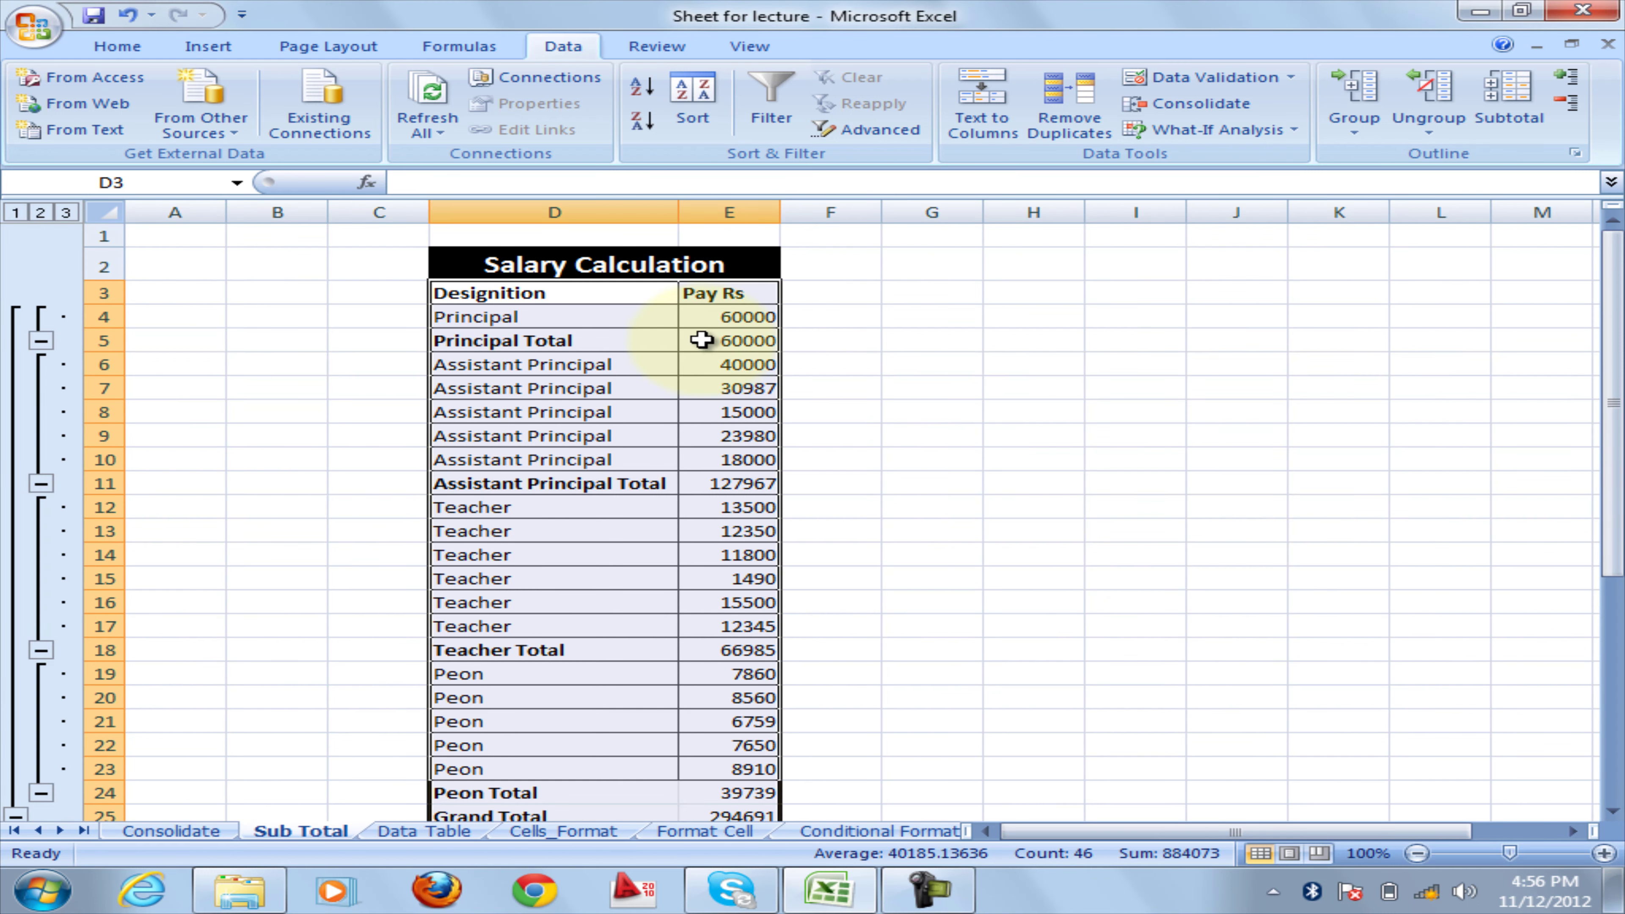
Inspect the subtotal formulas and pay values in the table.
click(704, 339)
click(713, 437)
click(724, 485)
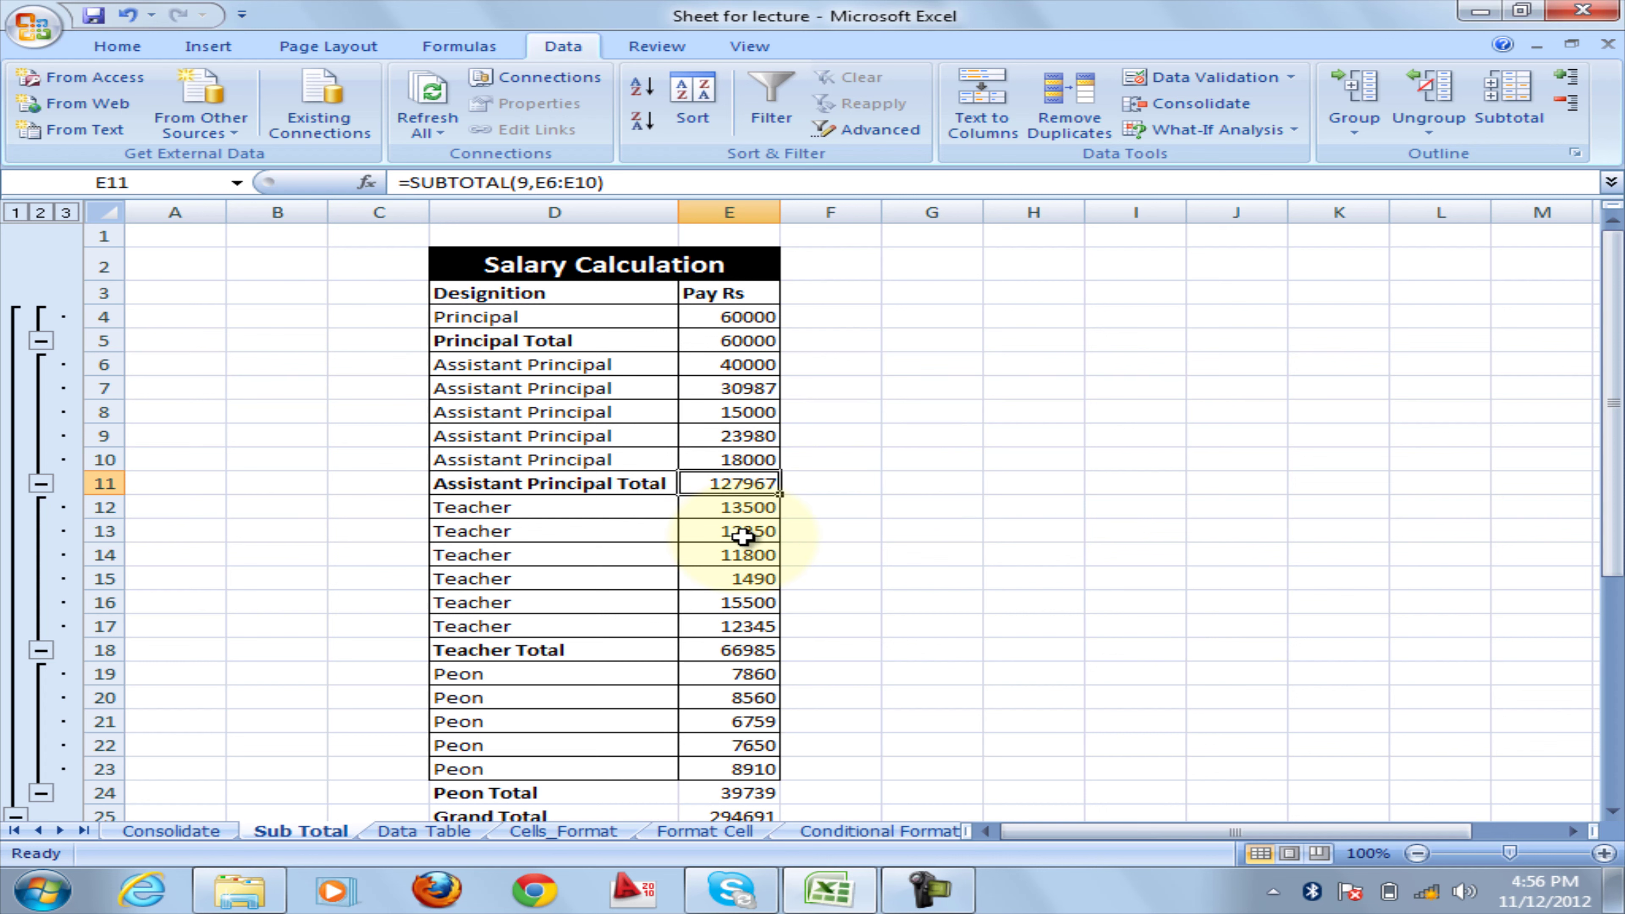
scroll(743, 537, down, 1)
scroll(739, 536, up, 1)
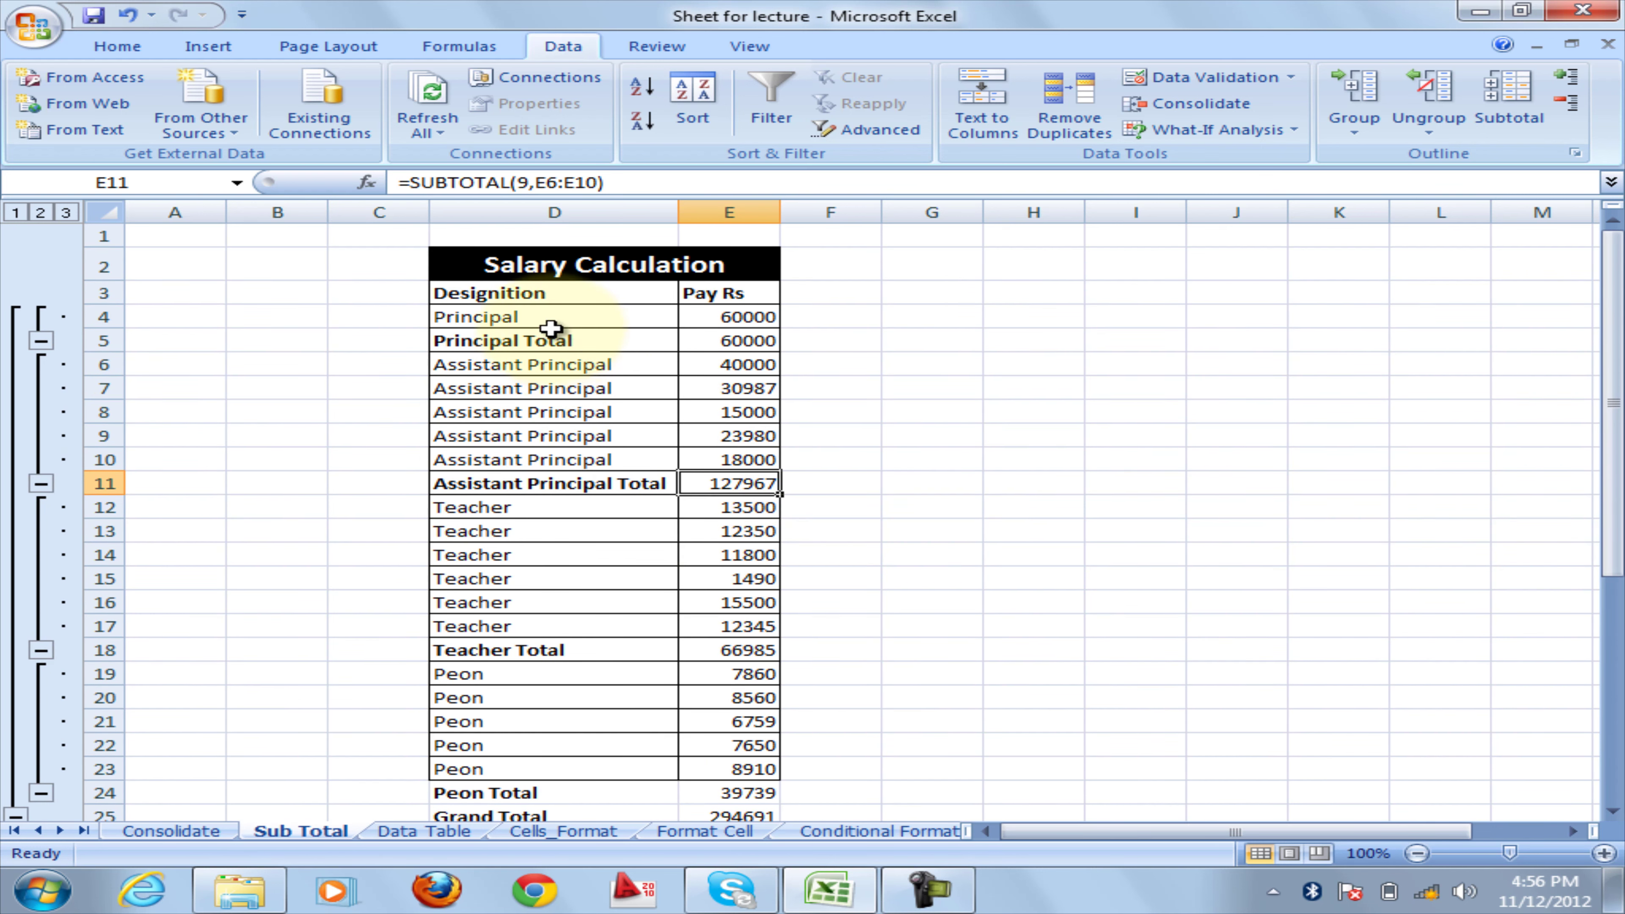
Remove all subtotals and outline levels, then reselect the salary data.
mouse_move(538, 292)
mouse_down()
mouse_move(771, 682)
mouse_move(765, 762)
mouse_up()
click(1508, 129)
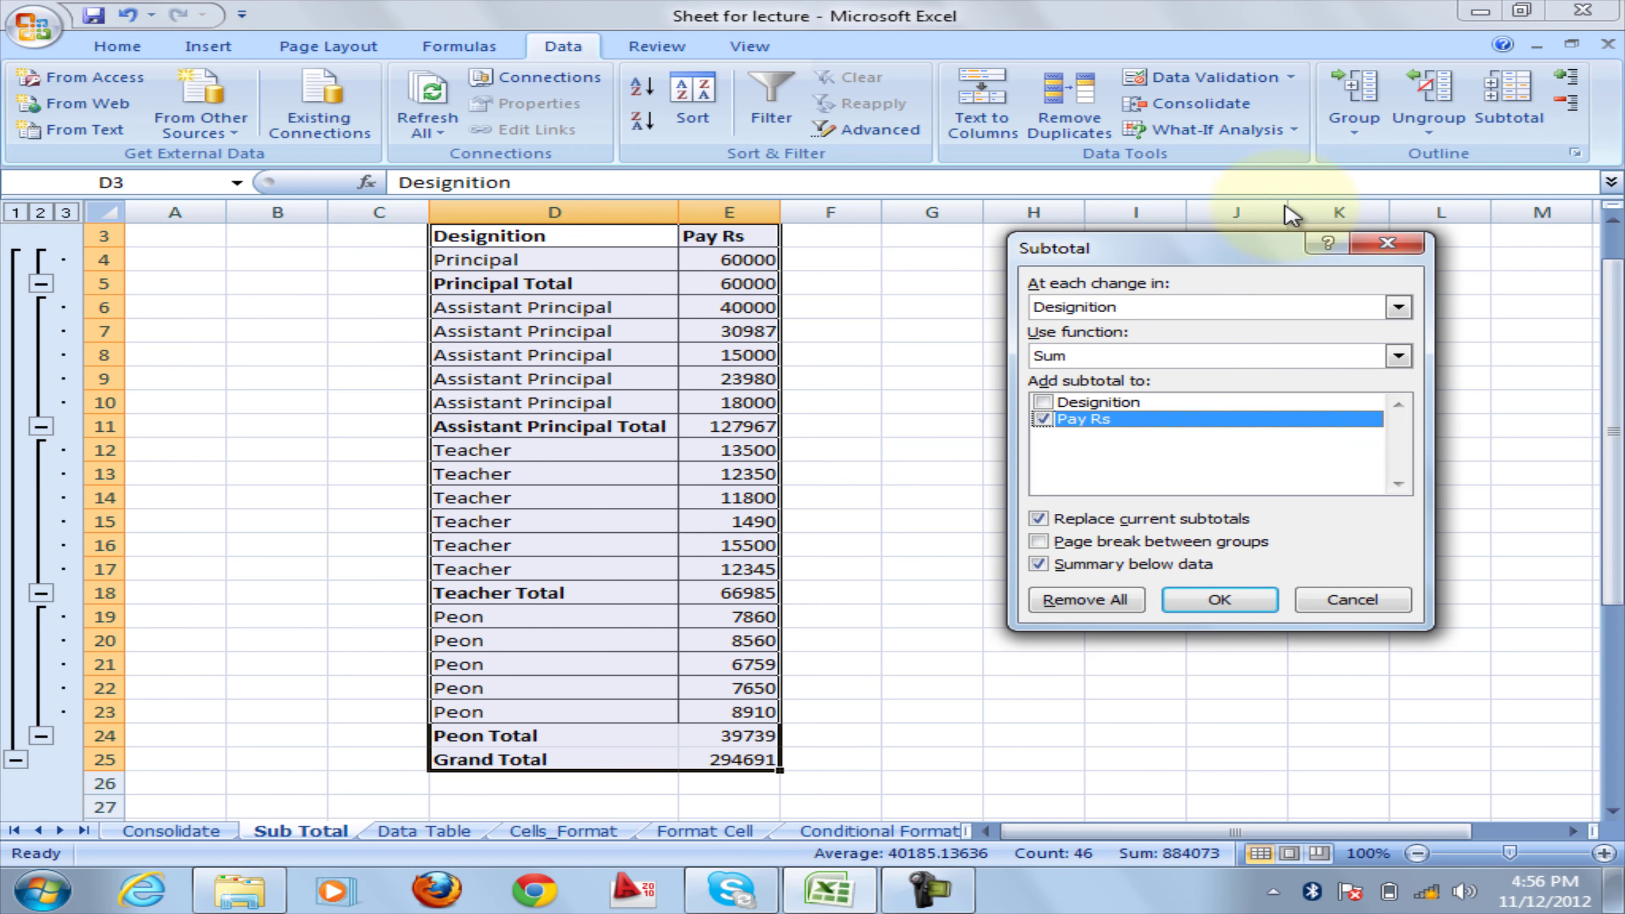
click(1085, 599)
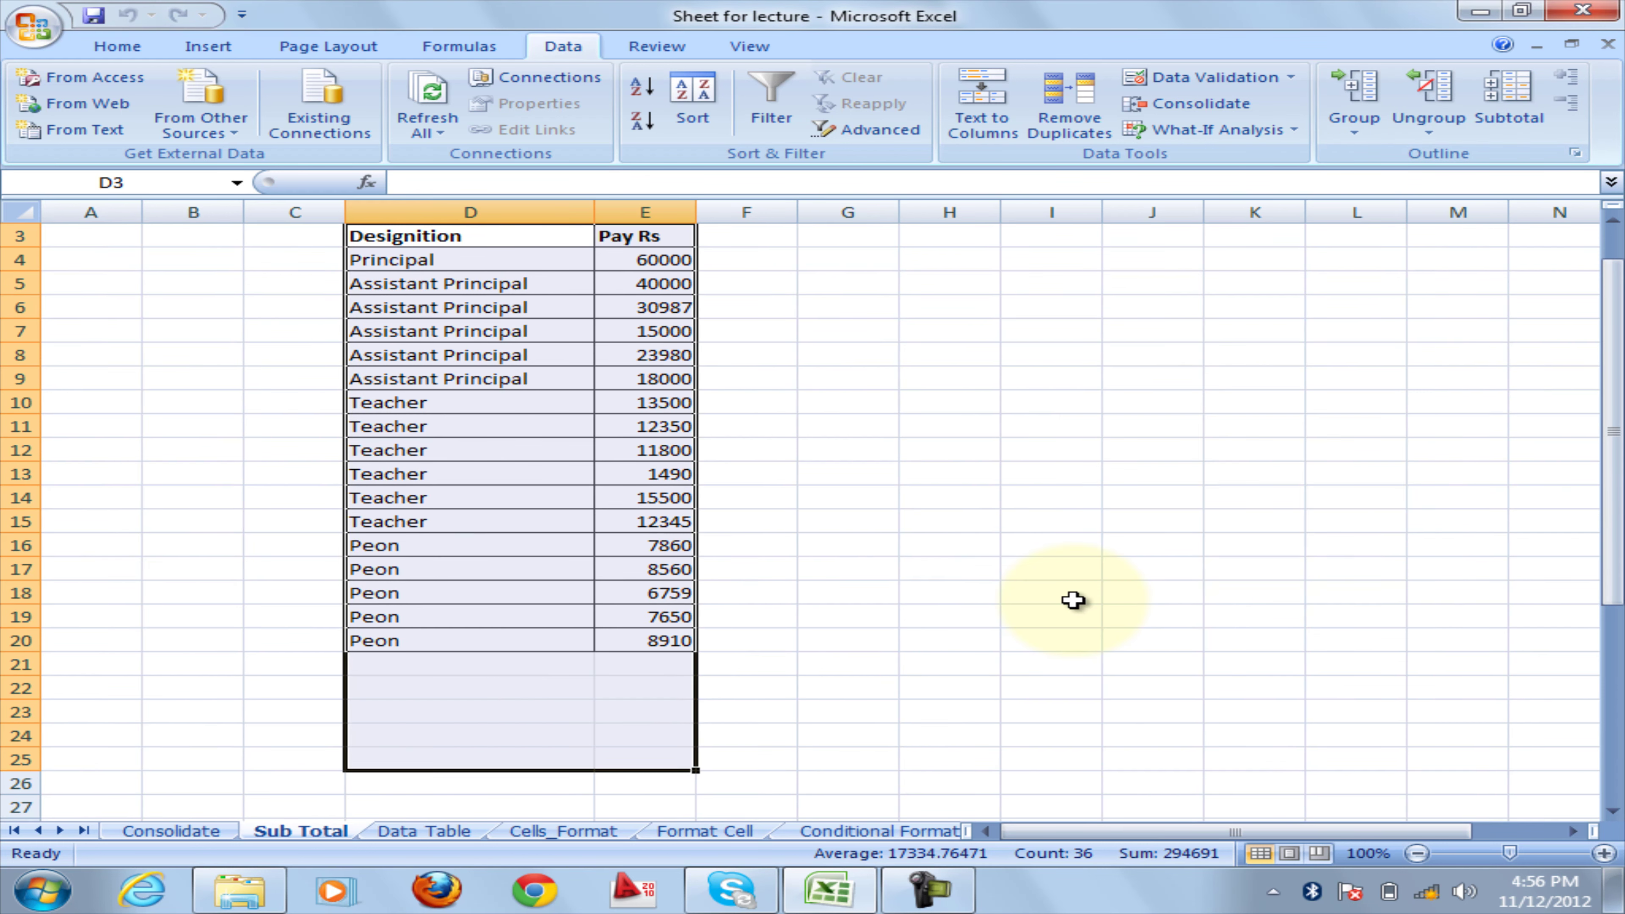
scroll(761, 531, up, 1)
mouse_move(465, 293)
mouse_down()
mouse_move(683, 551)
mouse_move(688, 701)
mouse_up()
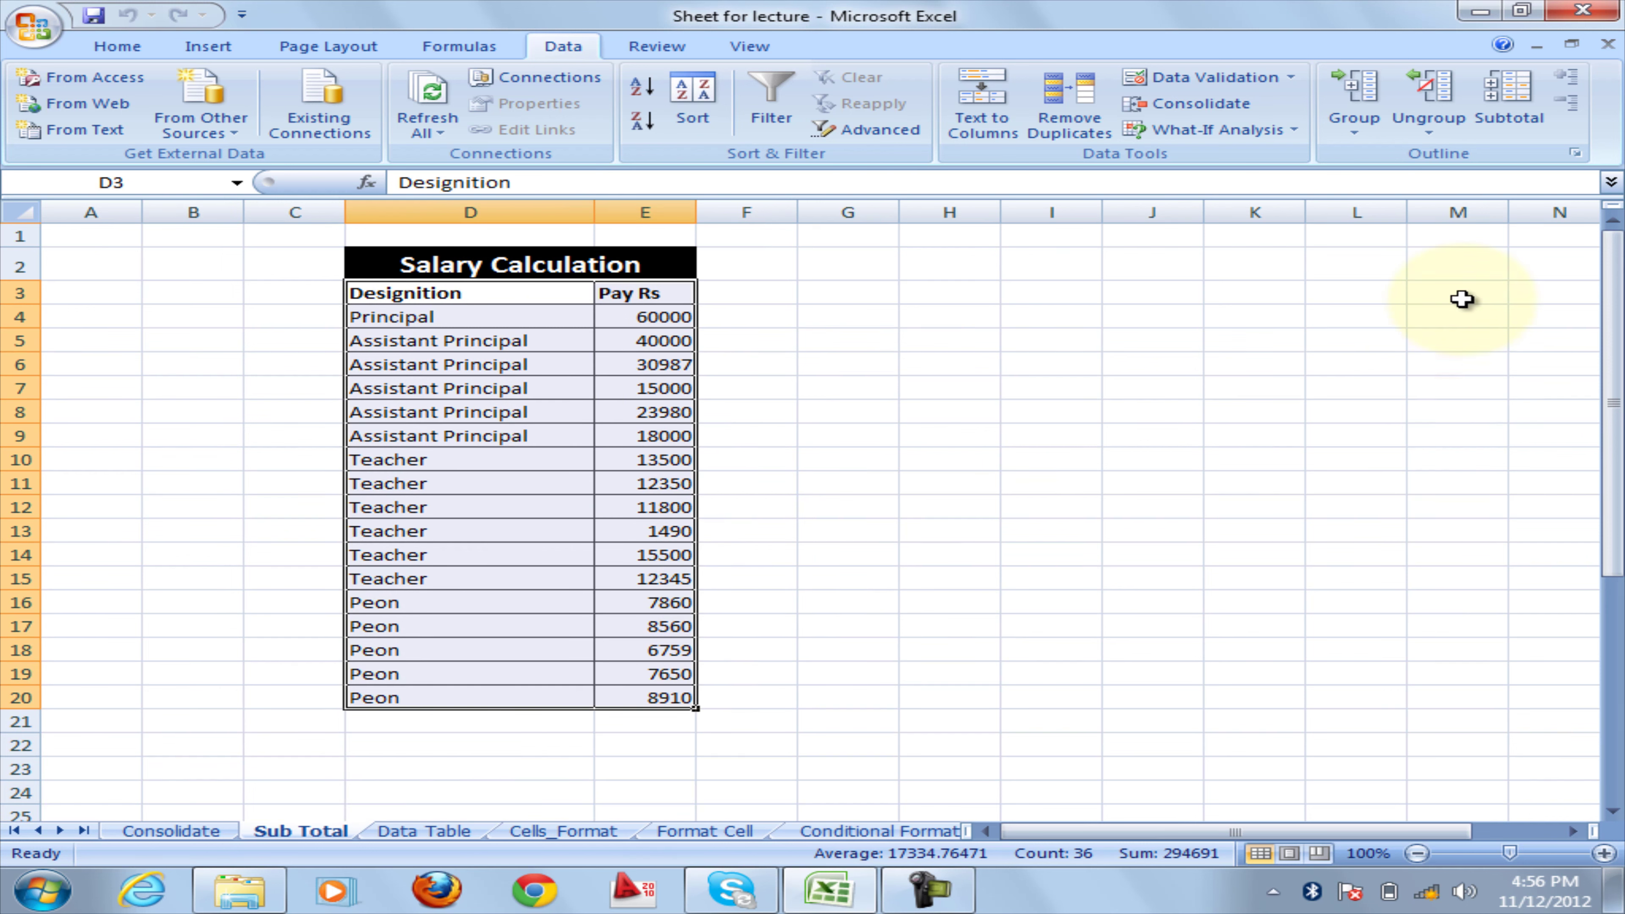
Apply Sum subtotals with Page break between groups ticked.
click(1523, 121)
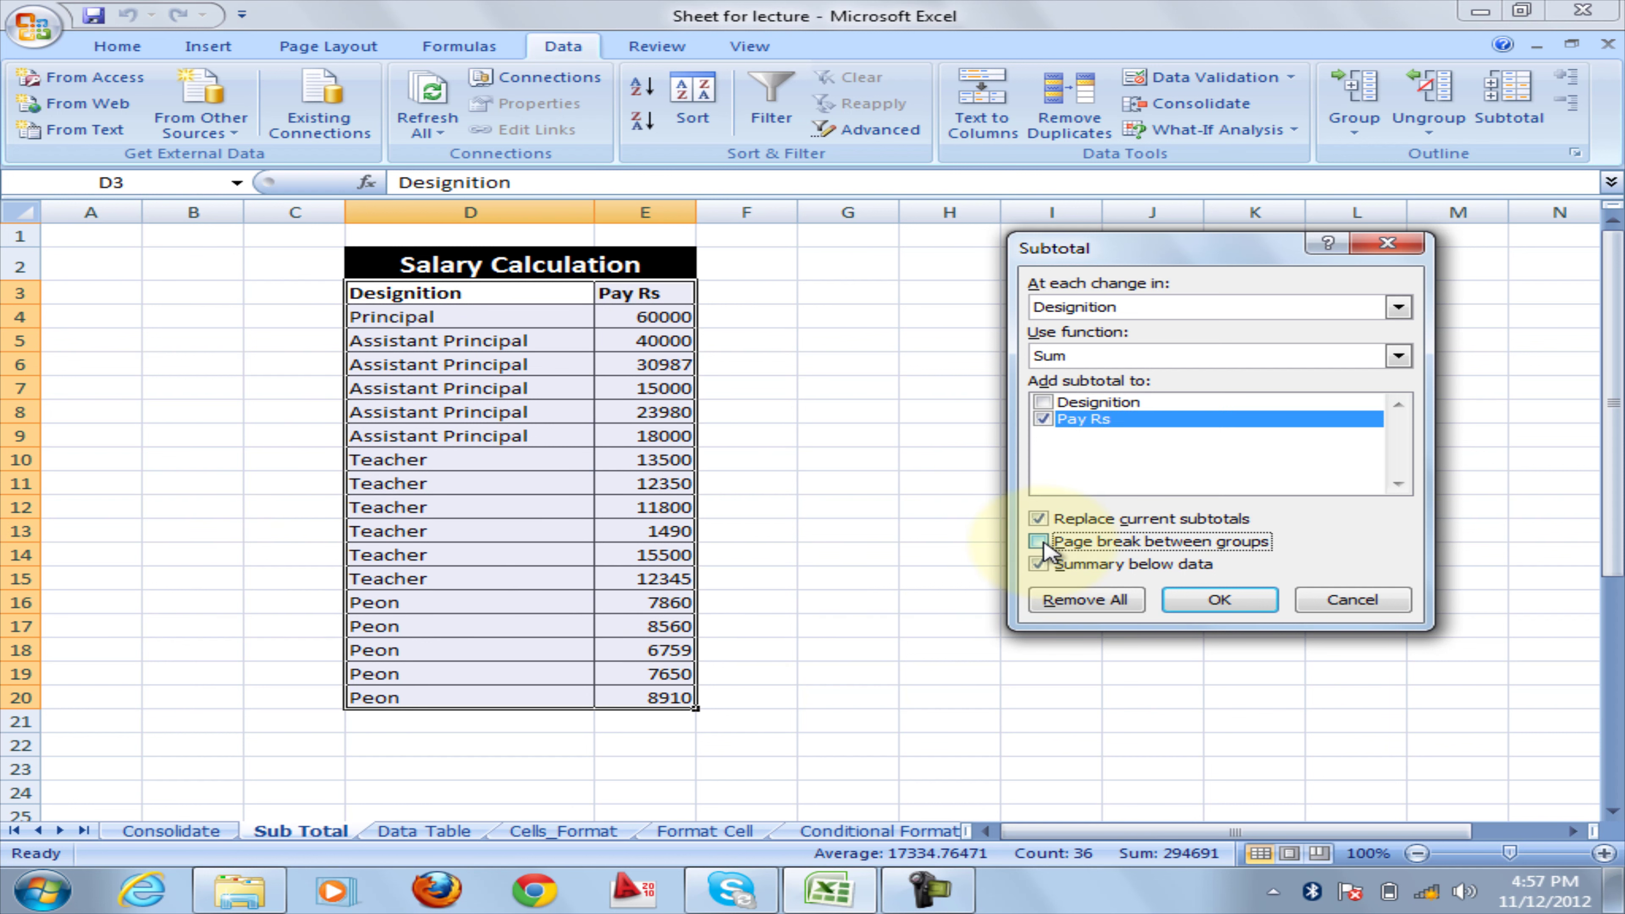
click(1208, 599)
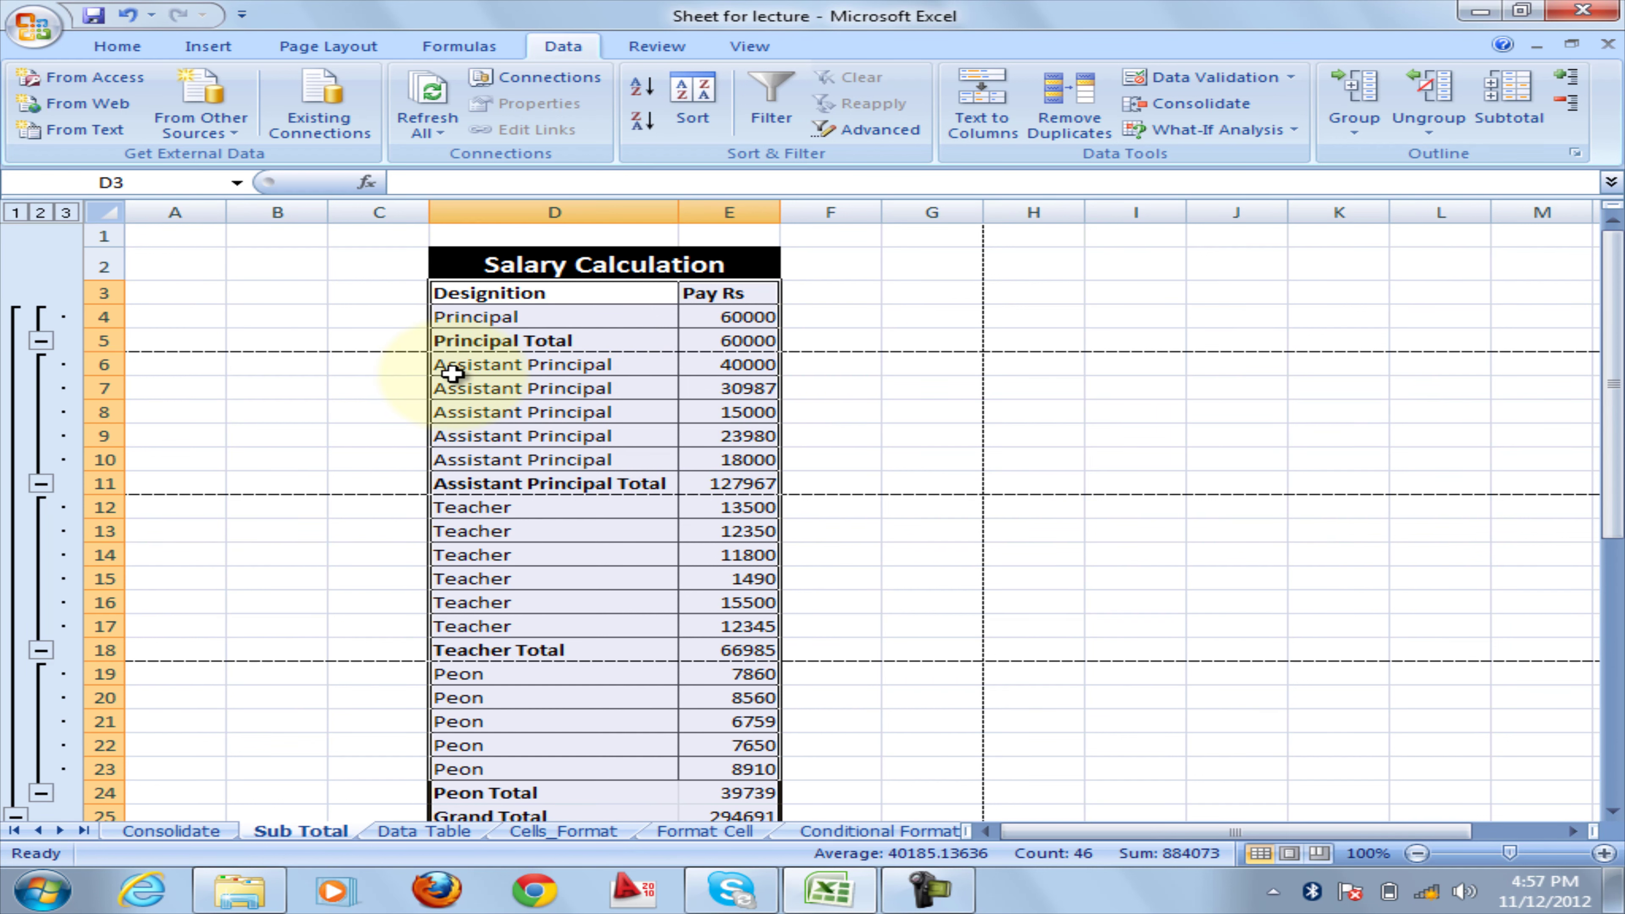
click(531, 432)
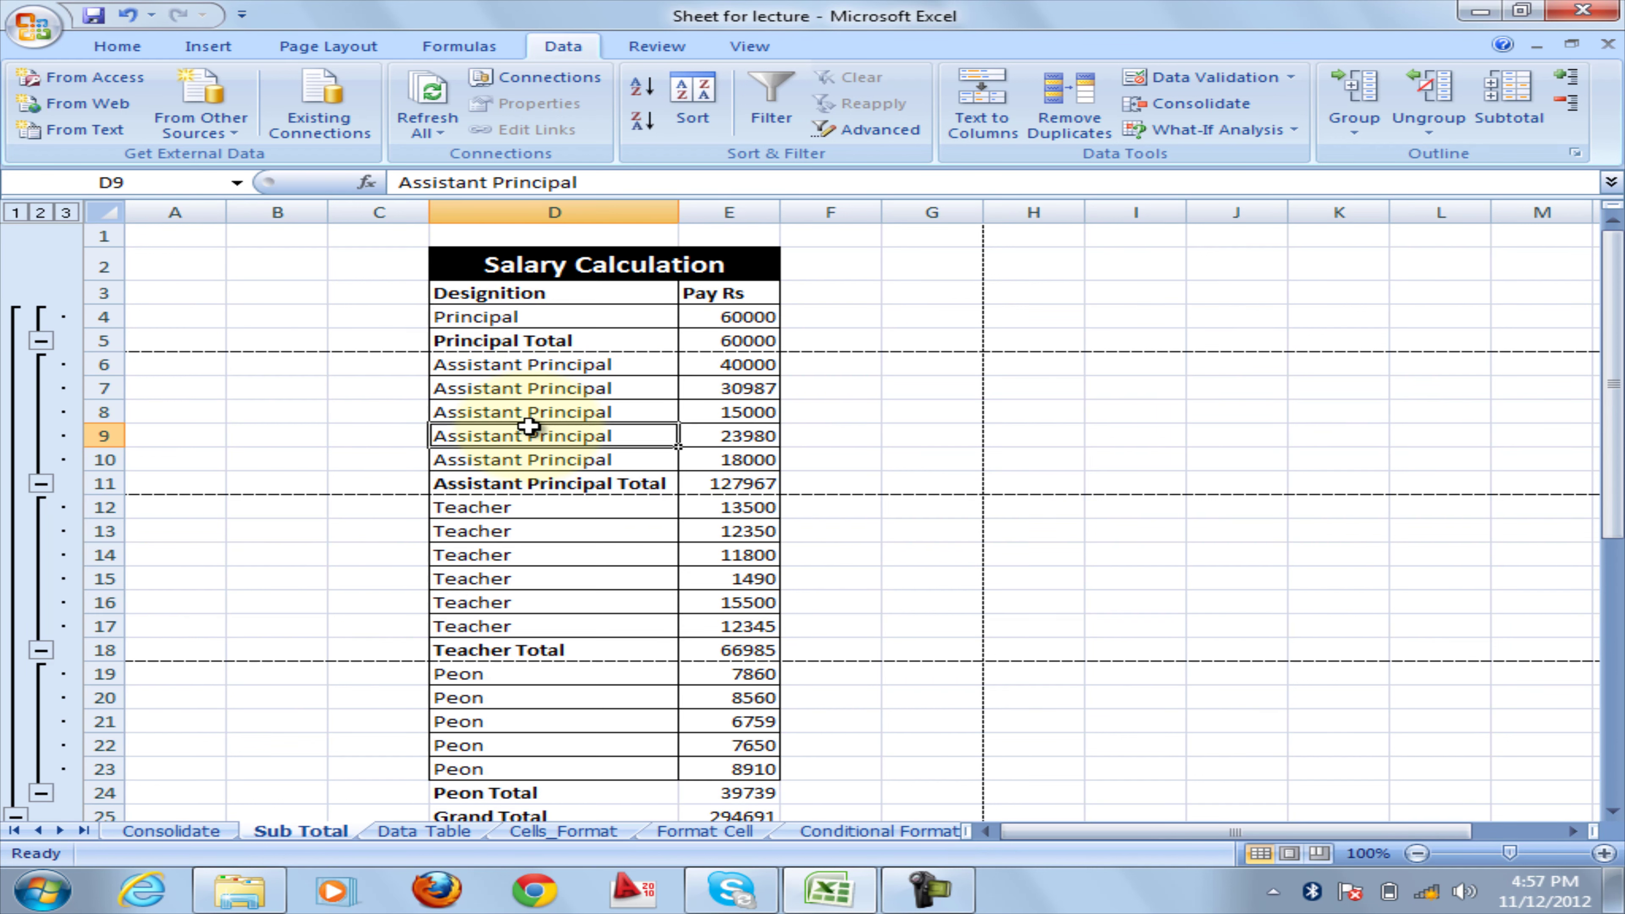
Check the Teacher and Peon rows and reopen the Subtotal settings.
click(521, 602)
click(531, 689)
scroll(536, 629, down, 3)
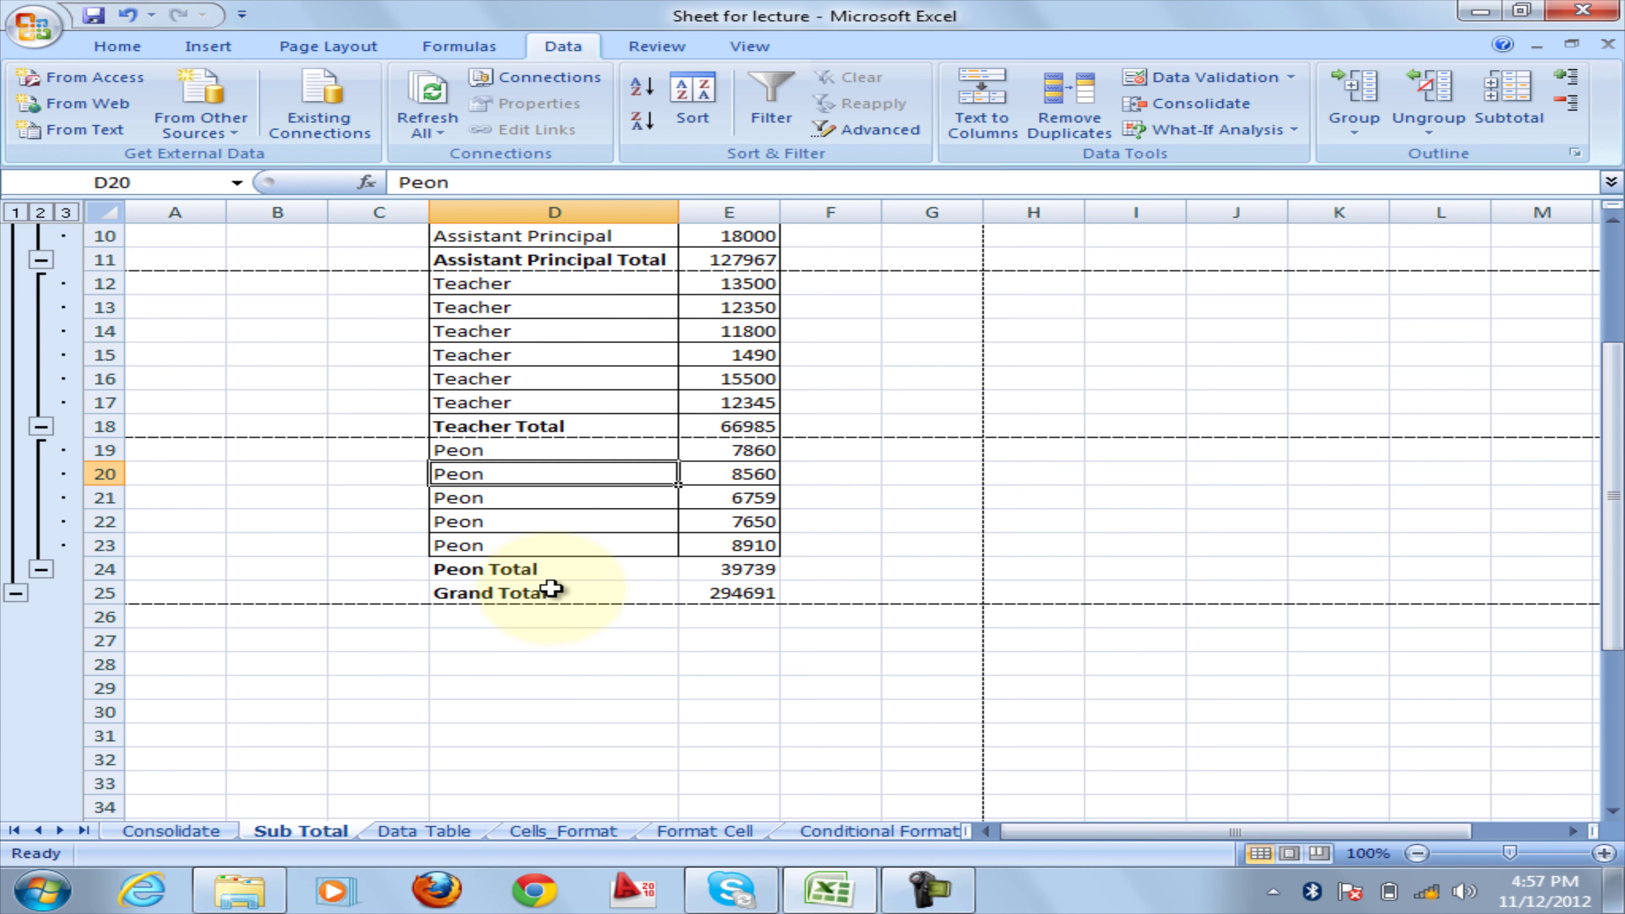
scroll(552, 588, up, 3)
click(1504, 106)
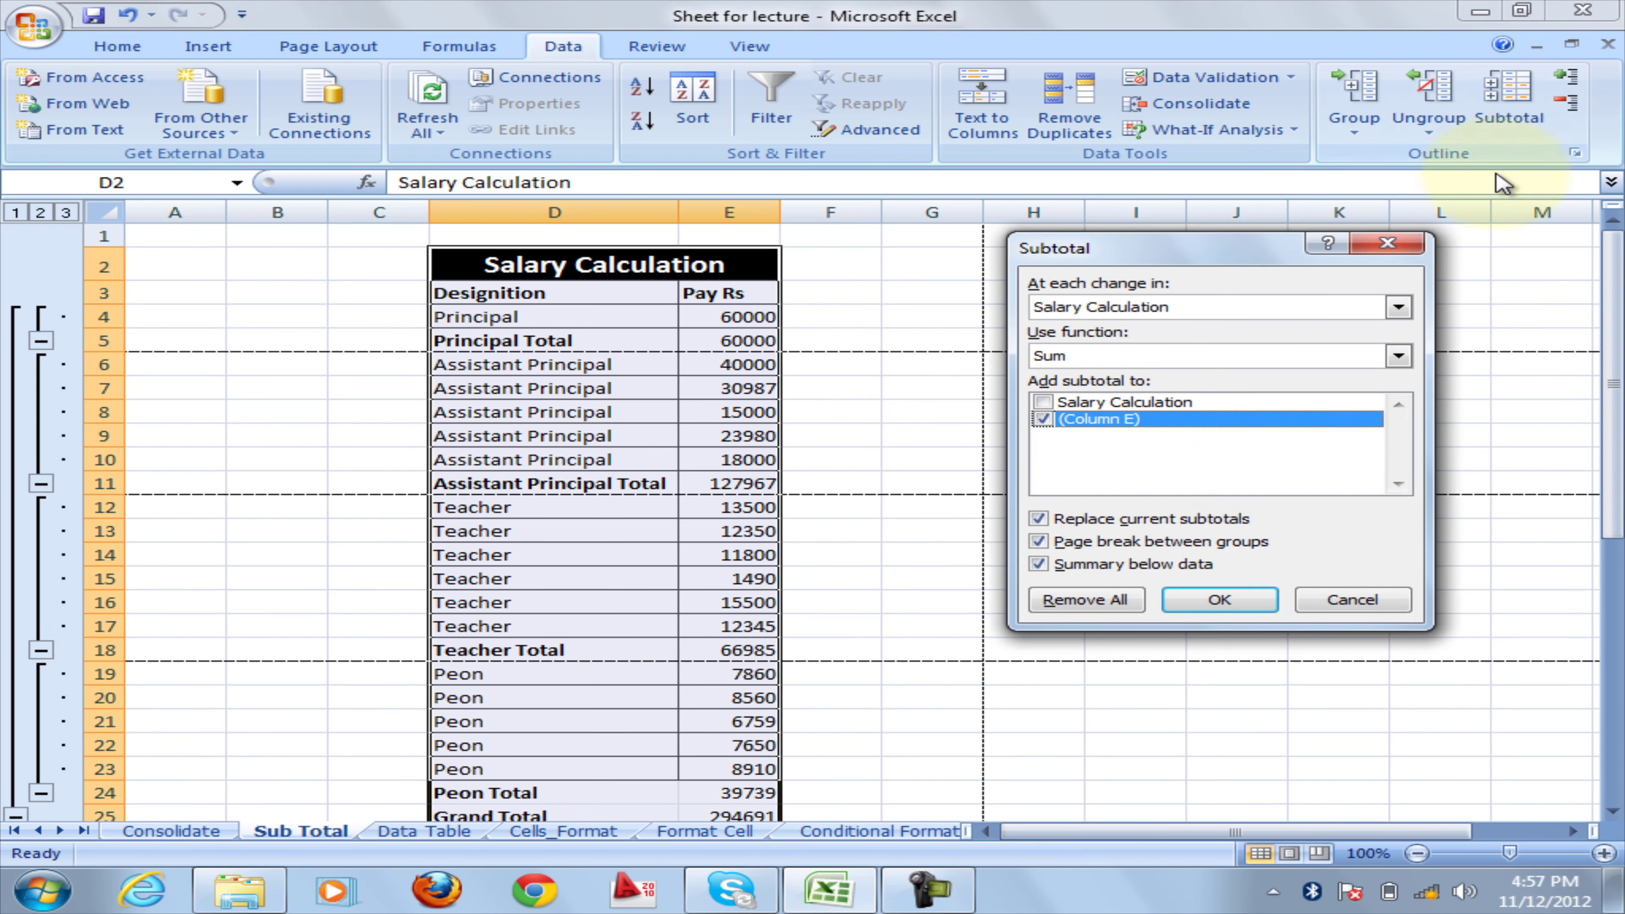
Reapply the subtotals with Page break between groups unticked.
click(1038, 543)
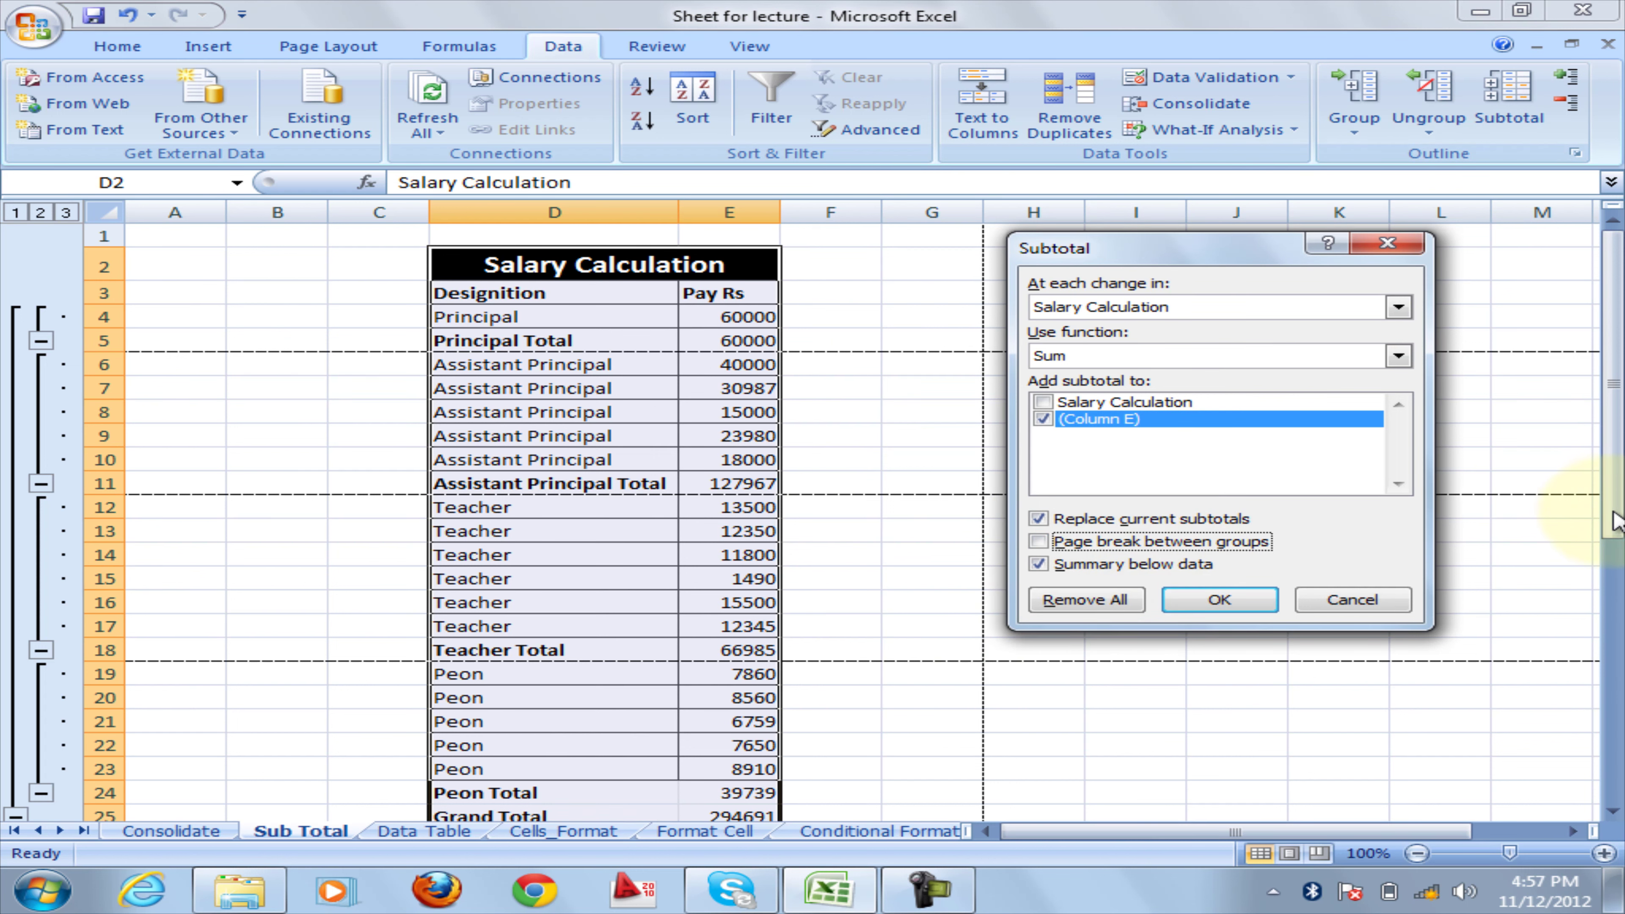
click(1219, 600)
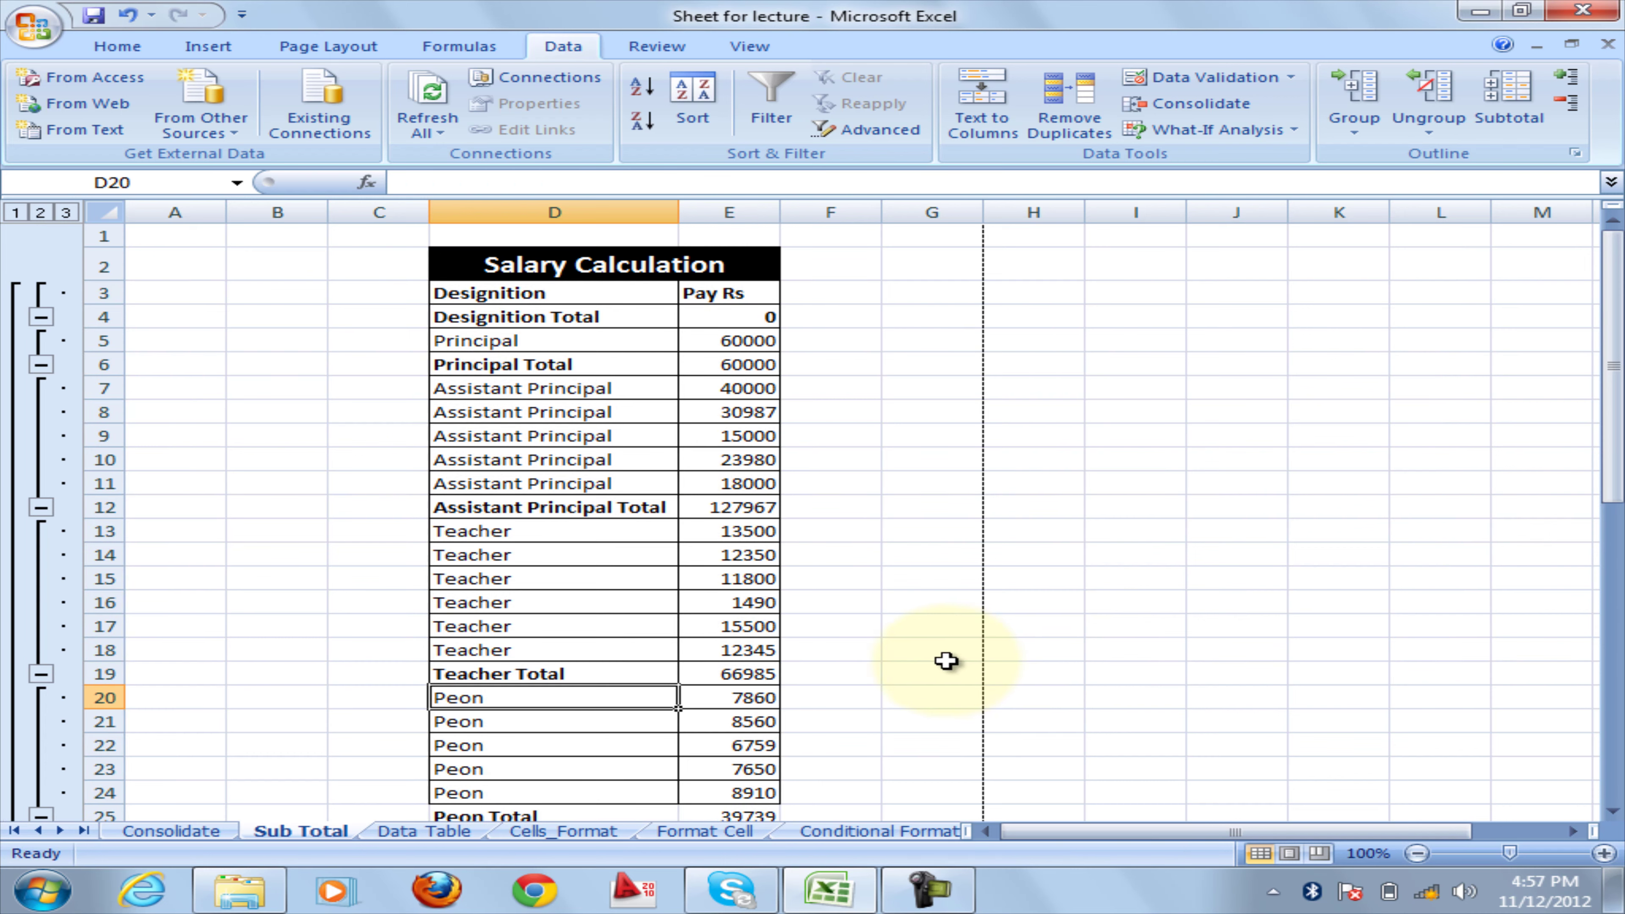
scroll(947, 661, down, 2)
Try subtotalling the Grand Total row alone and dismiss the range error.
drag(496, 689, 744, 692)
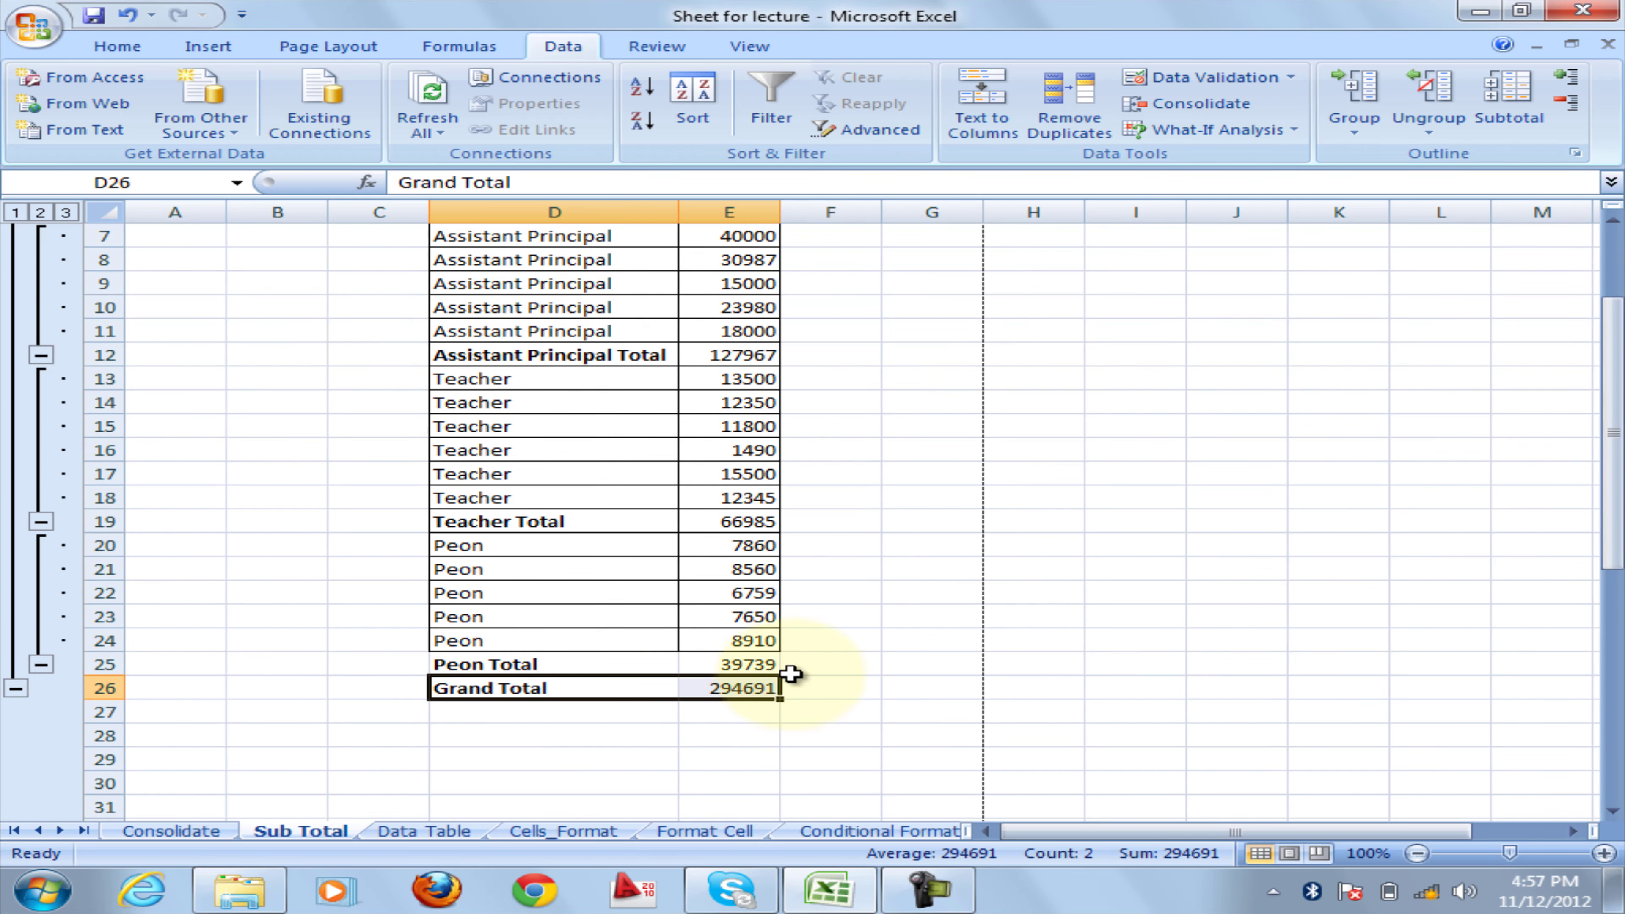
click(1509, 103)
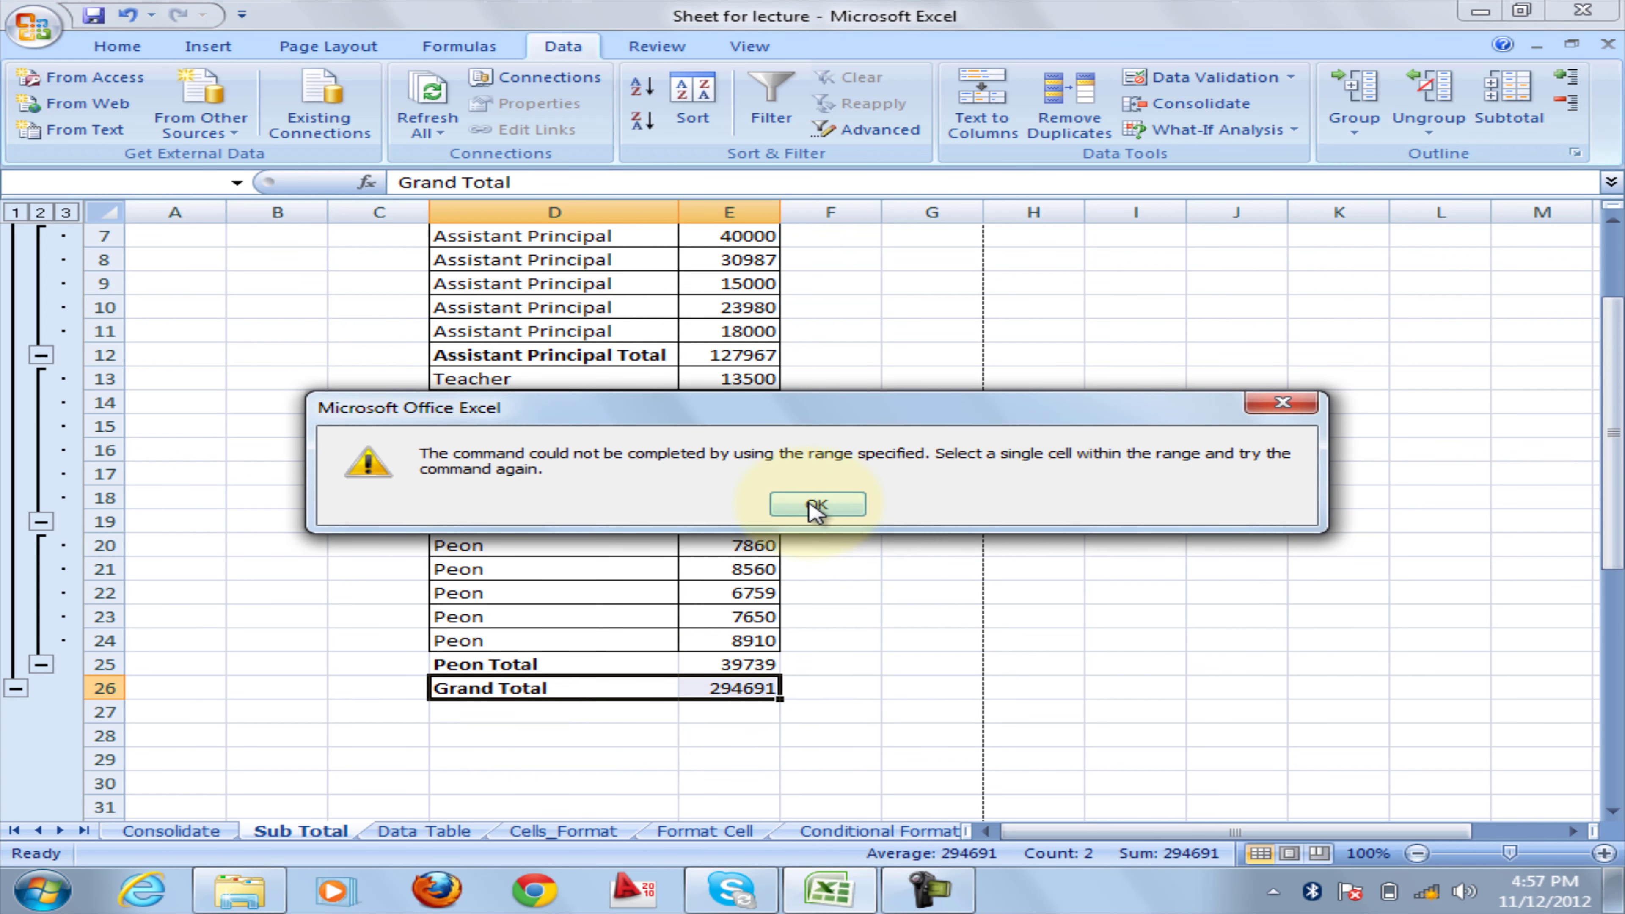
click(817, 503)
scroll(710, 655, up, 1)
scroll(612, 289, up, 1)
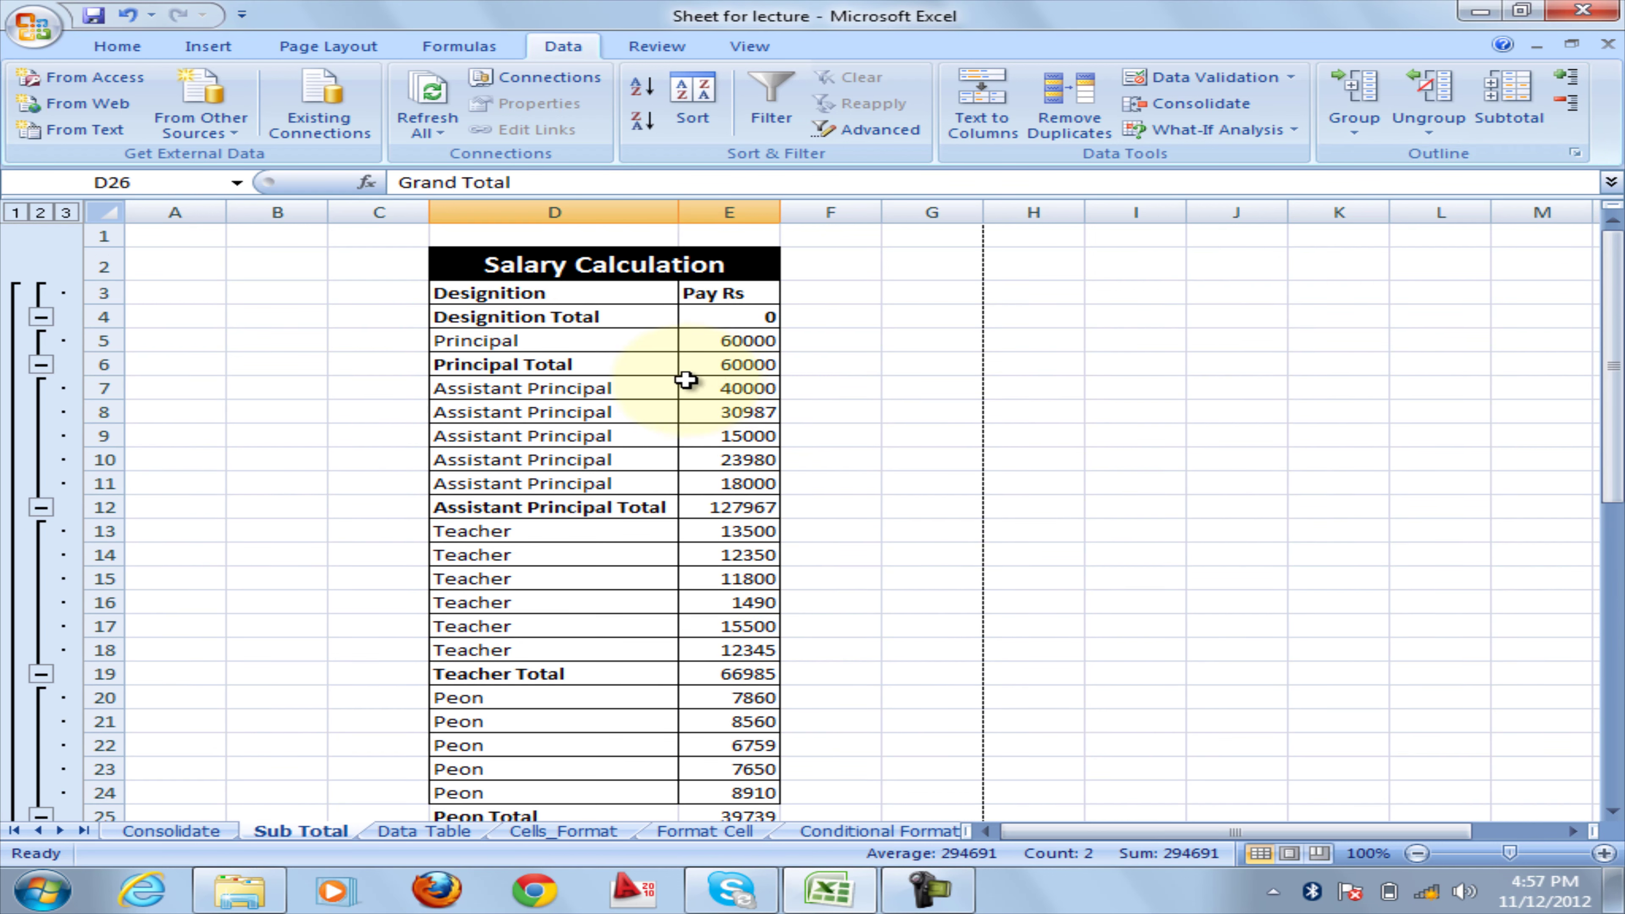
Reapply the subtotals on the data with Summary below data unticked.
mouse_move(448, 293)
mouse_down()
mouse_move(672, 737)
mouse_move(722, 791)
mouse_up()
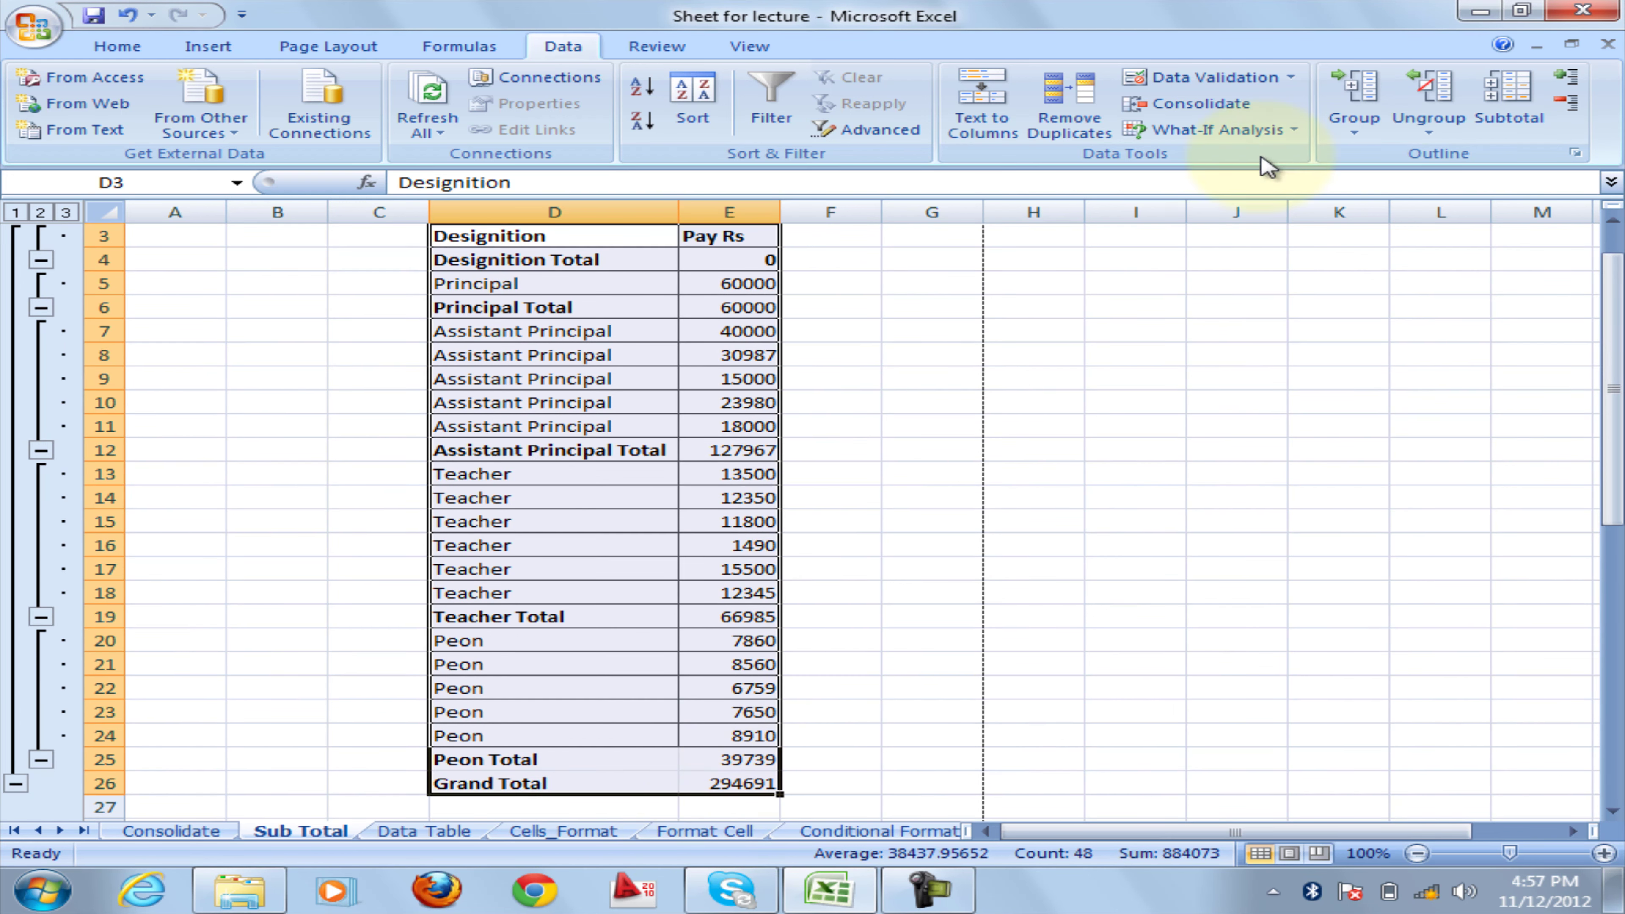
click(1510, 106)
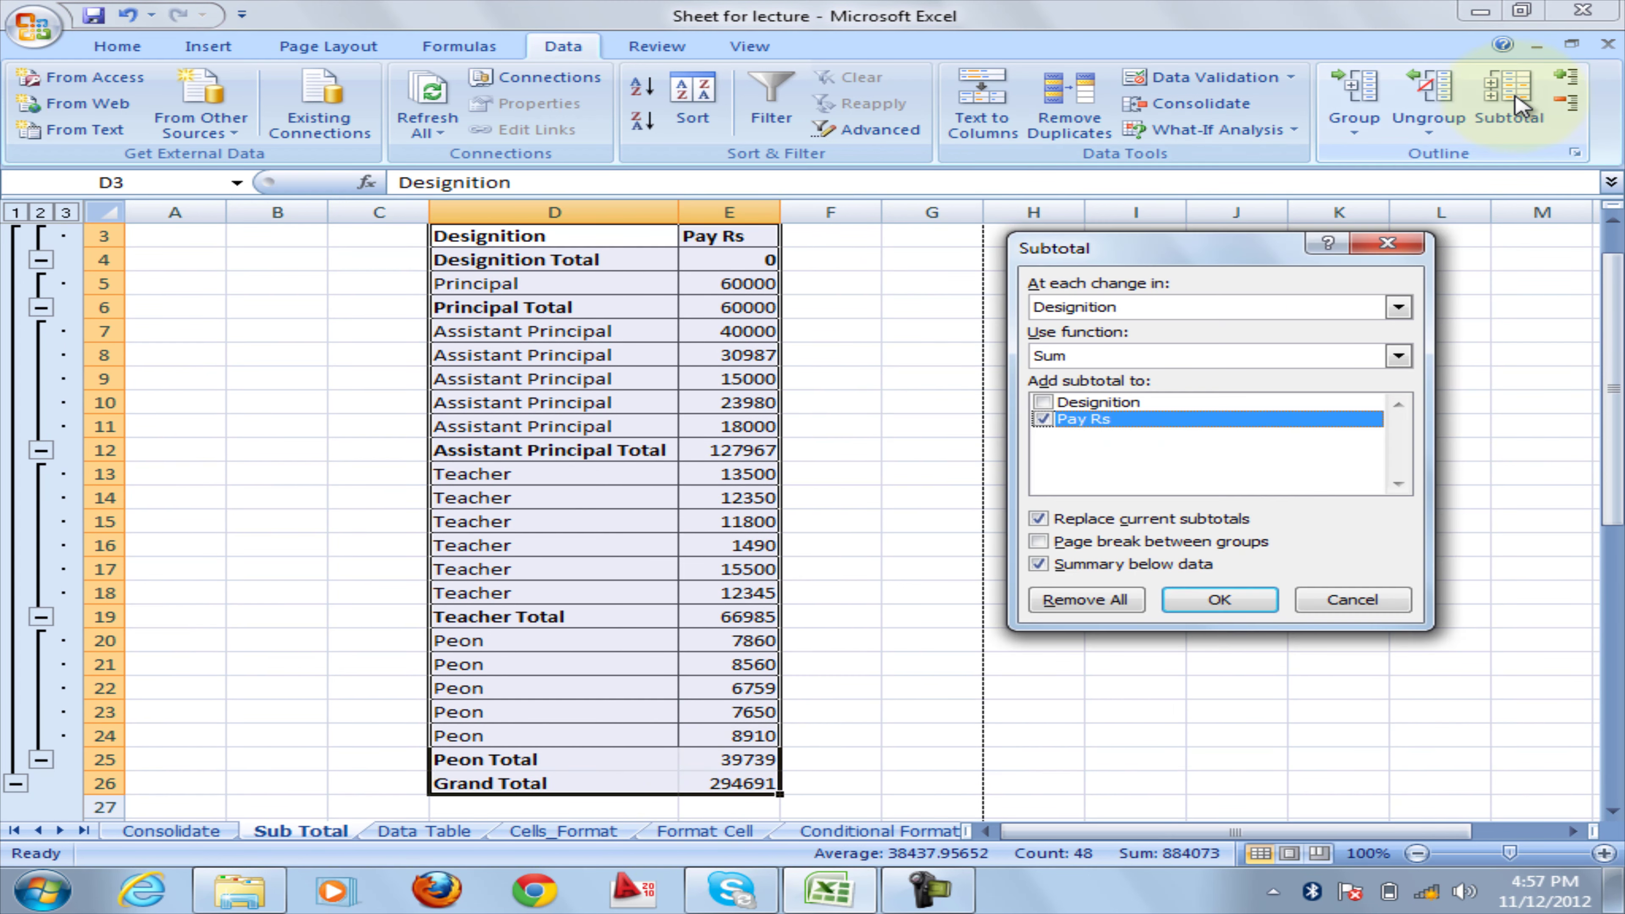
click(1038, 564)
click(1219, 599)
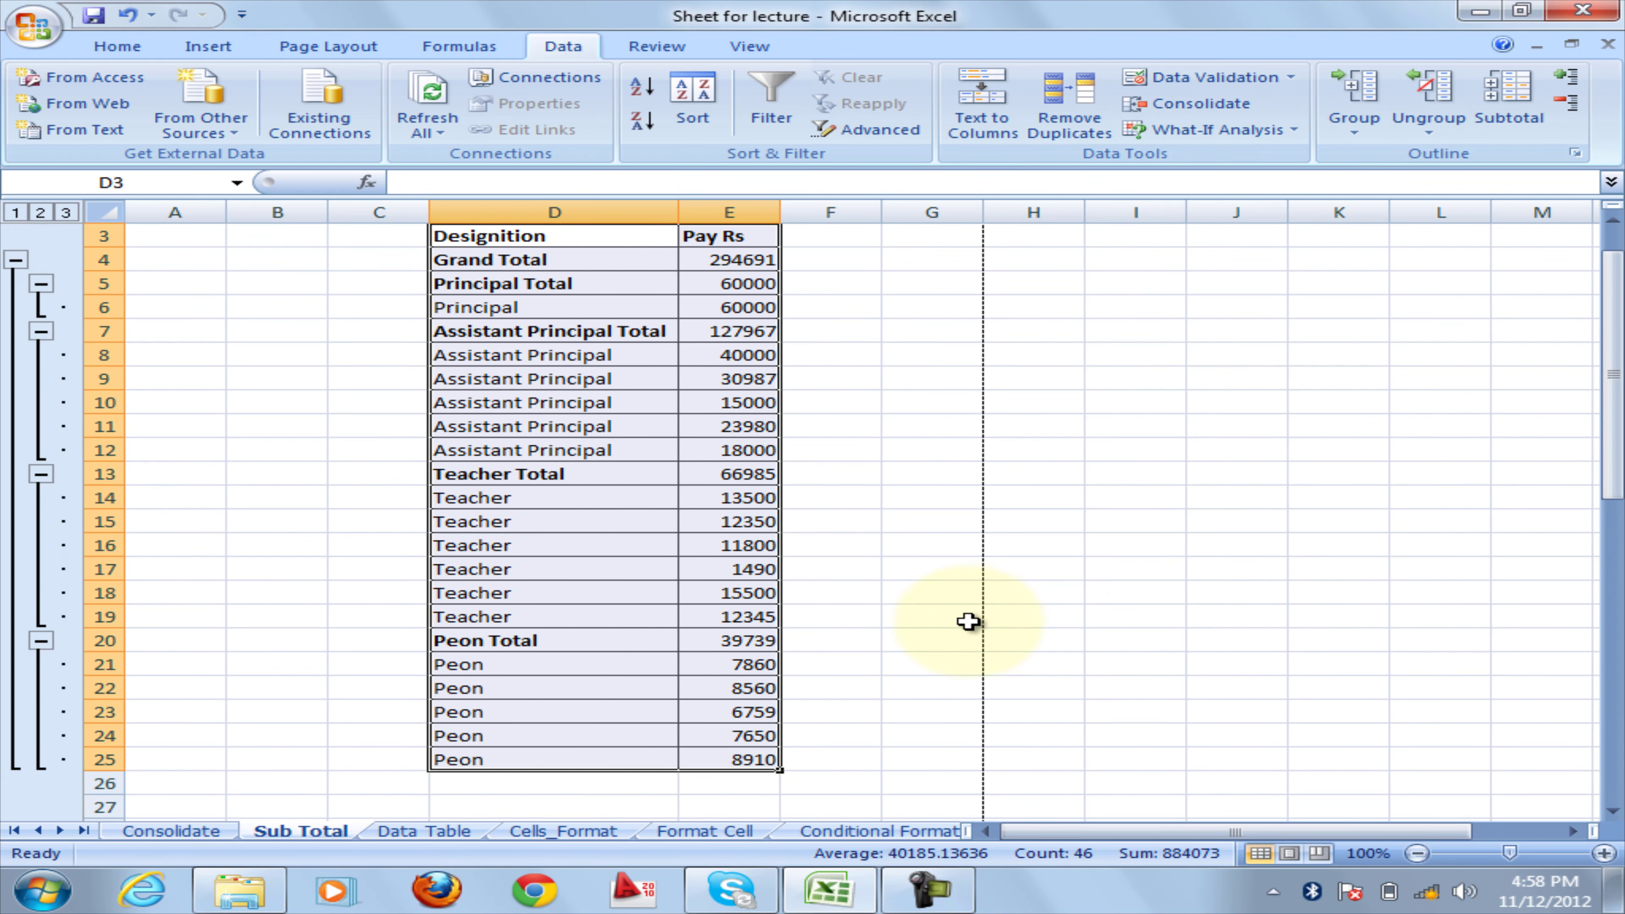
Inspect the Peon Total, Teacher Total and Principal pay cells.
click(744, 642)
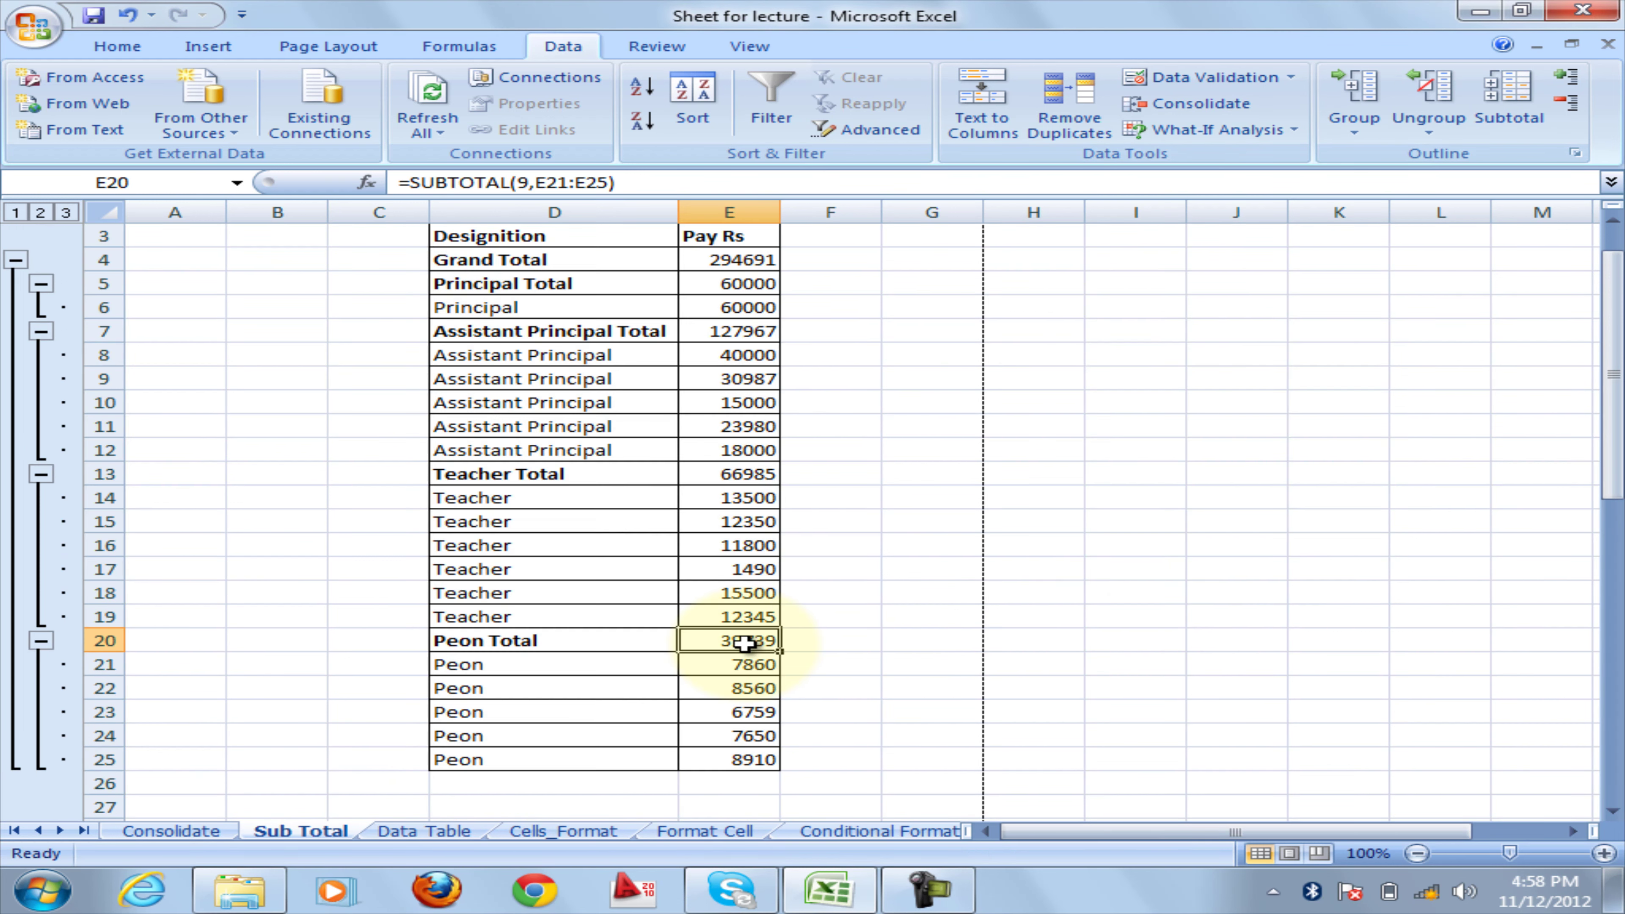
click(746, 473)
click(754, 306)
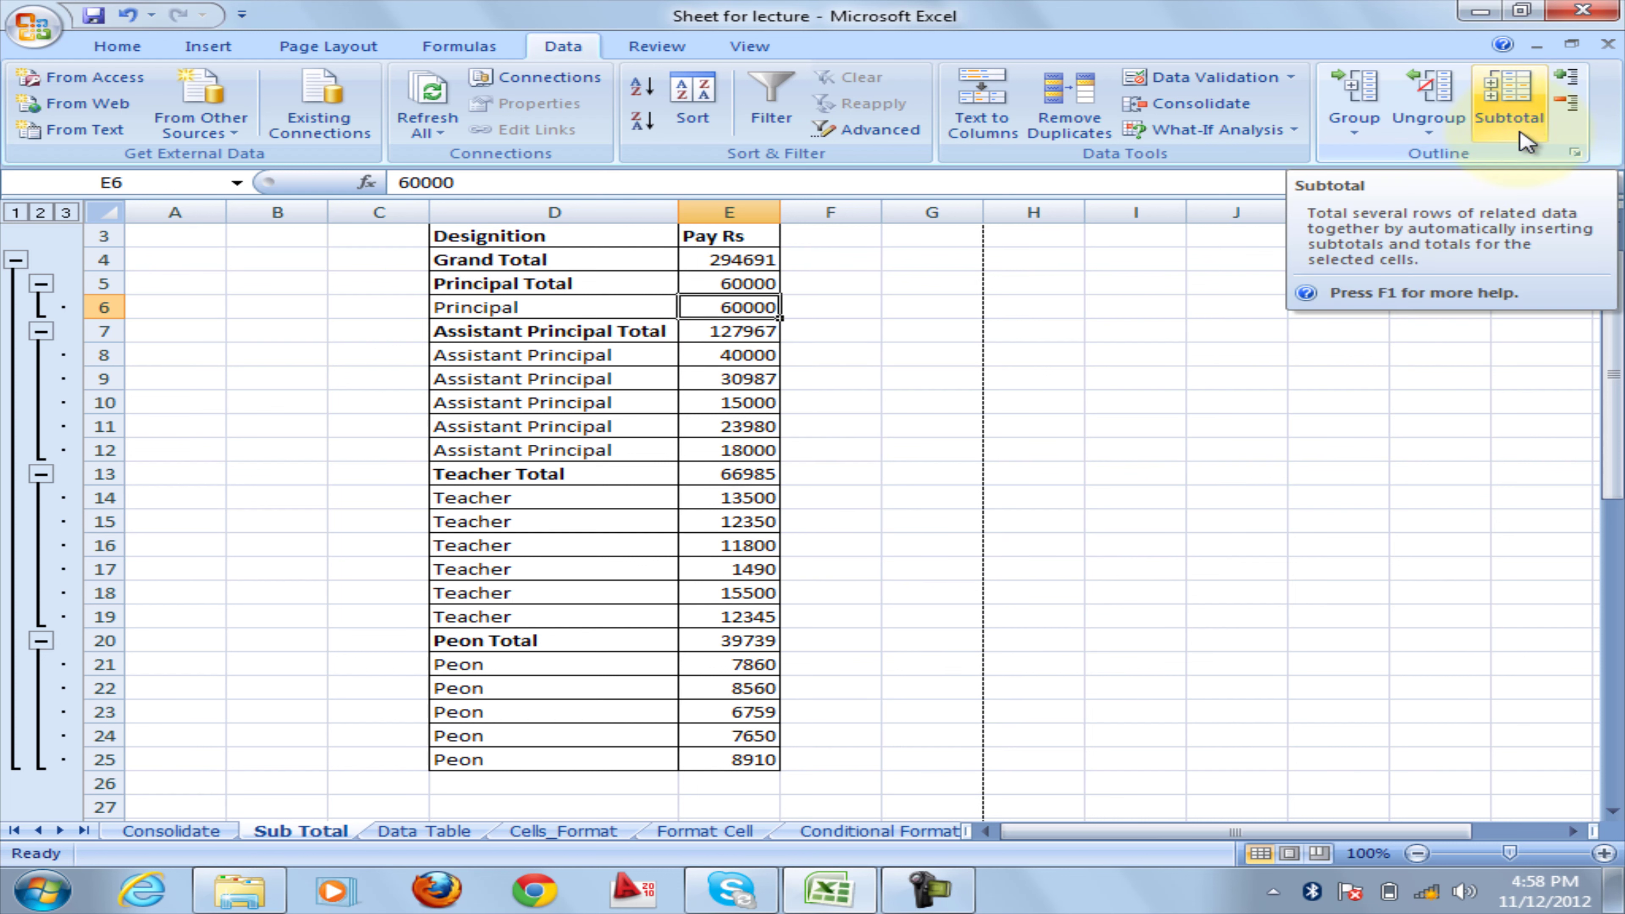
Select the data and hide detail so only the subtotals show.
scroll(682, 326, up, 1)
drag(501, 295, 731, 757)
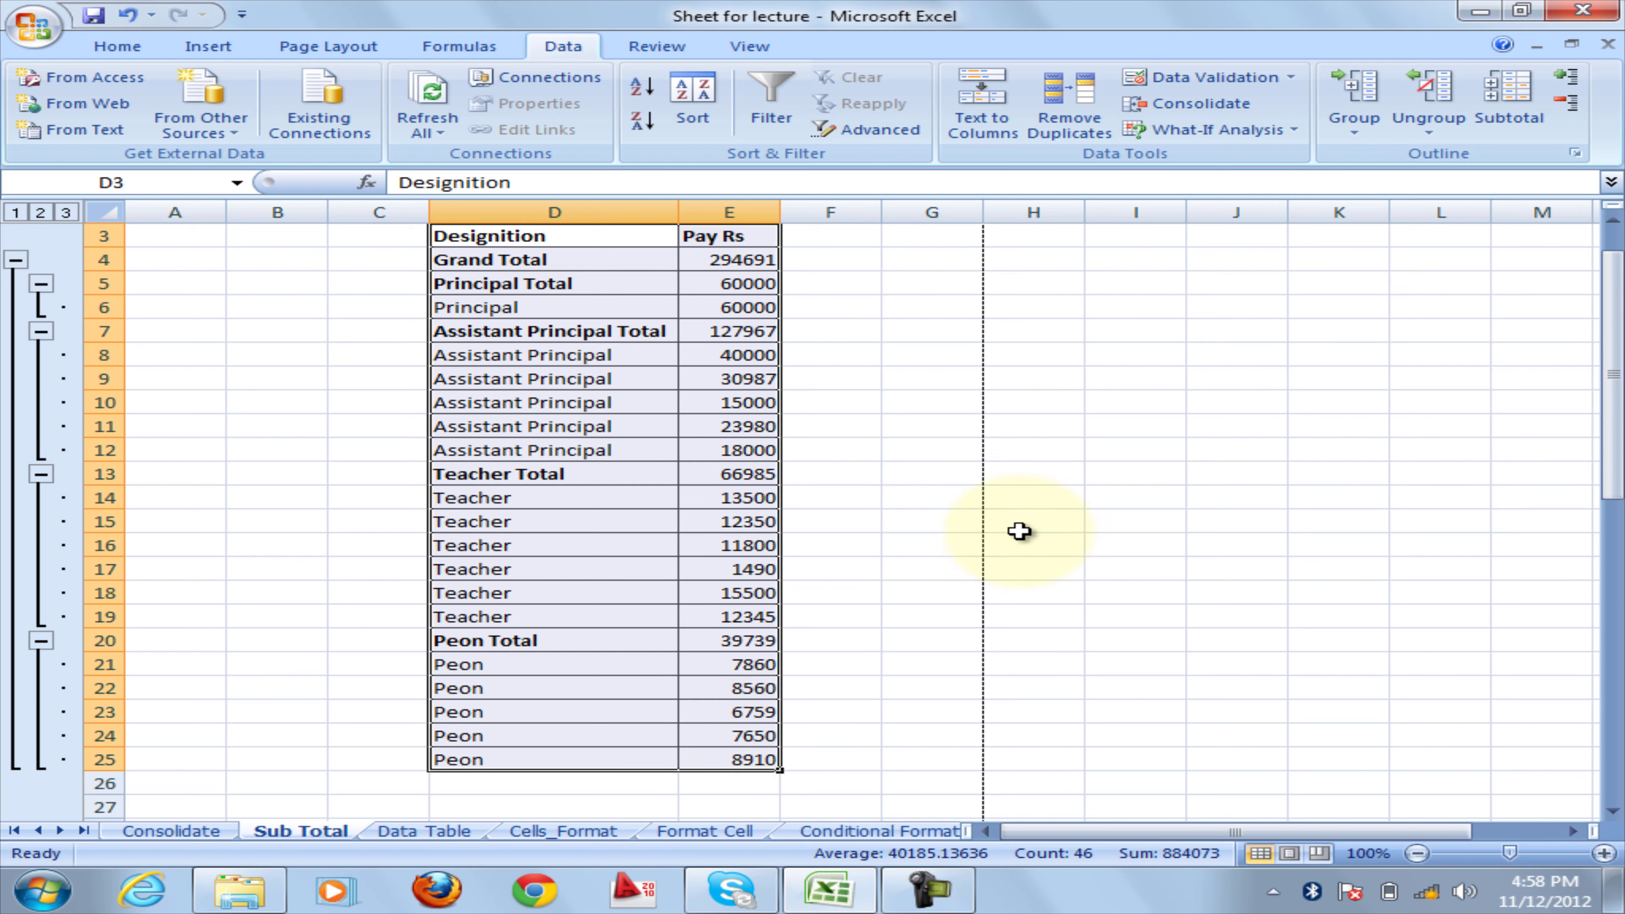
click(1567, 105)
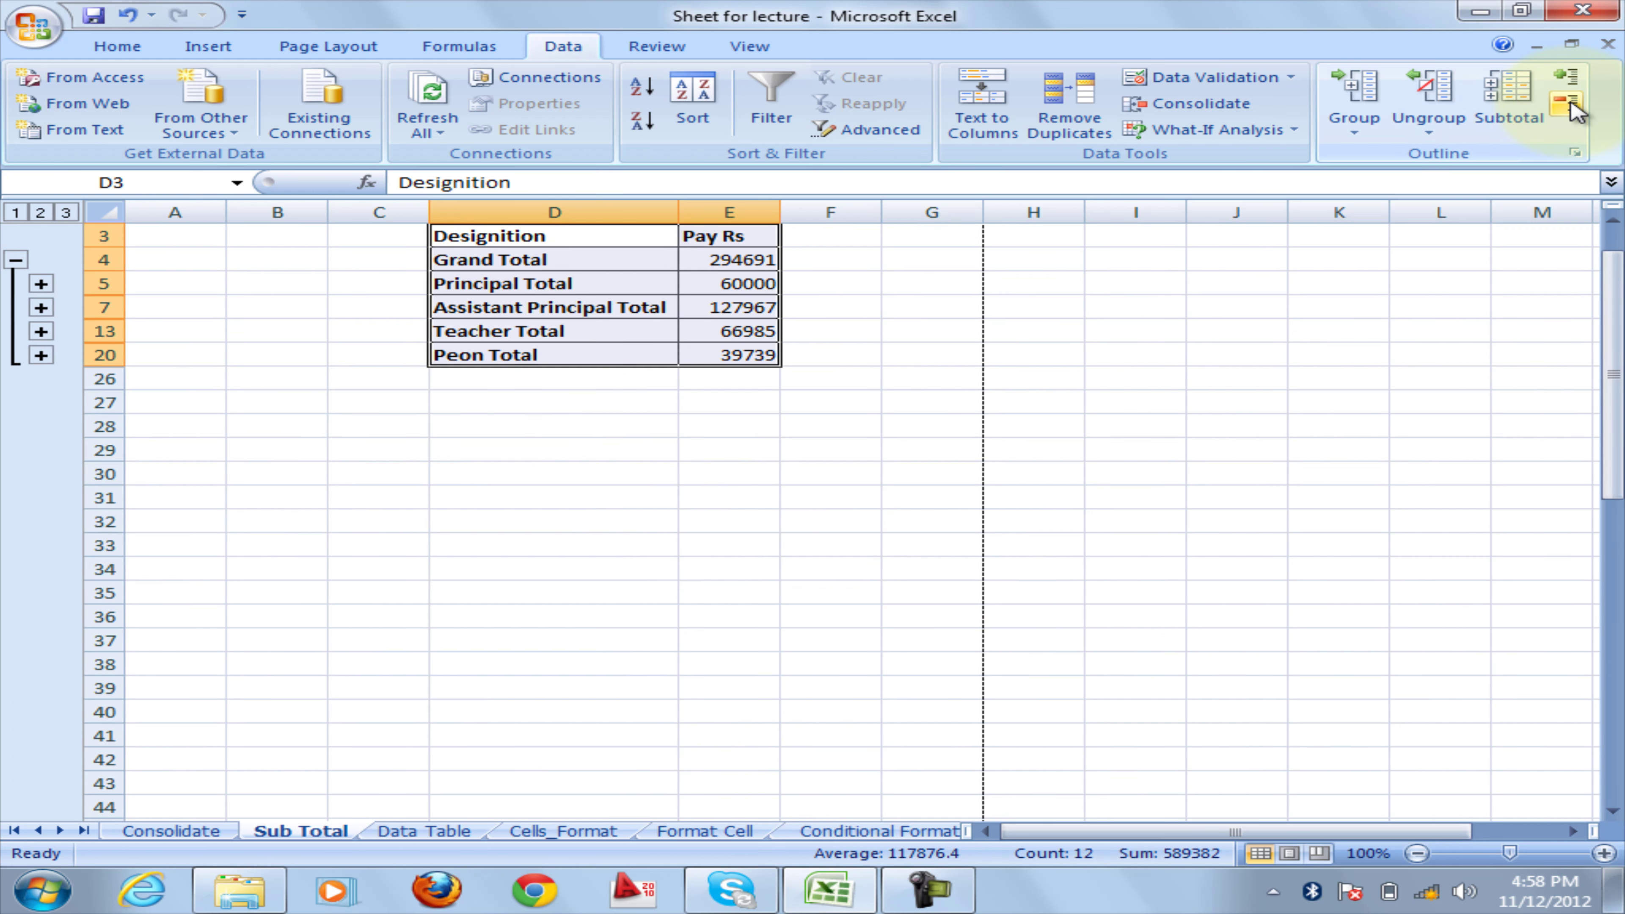
Expand Principal, Assistant Principal and Teacher groups, leaving Peon collapsed at 39739.
click(1569, 85)
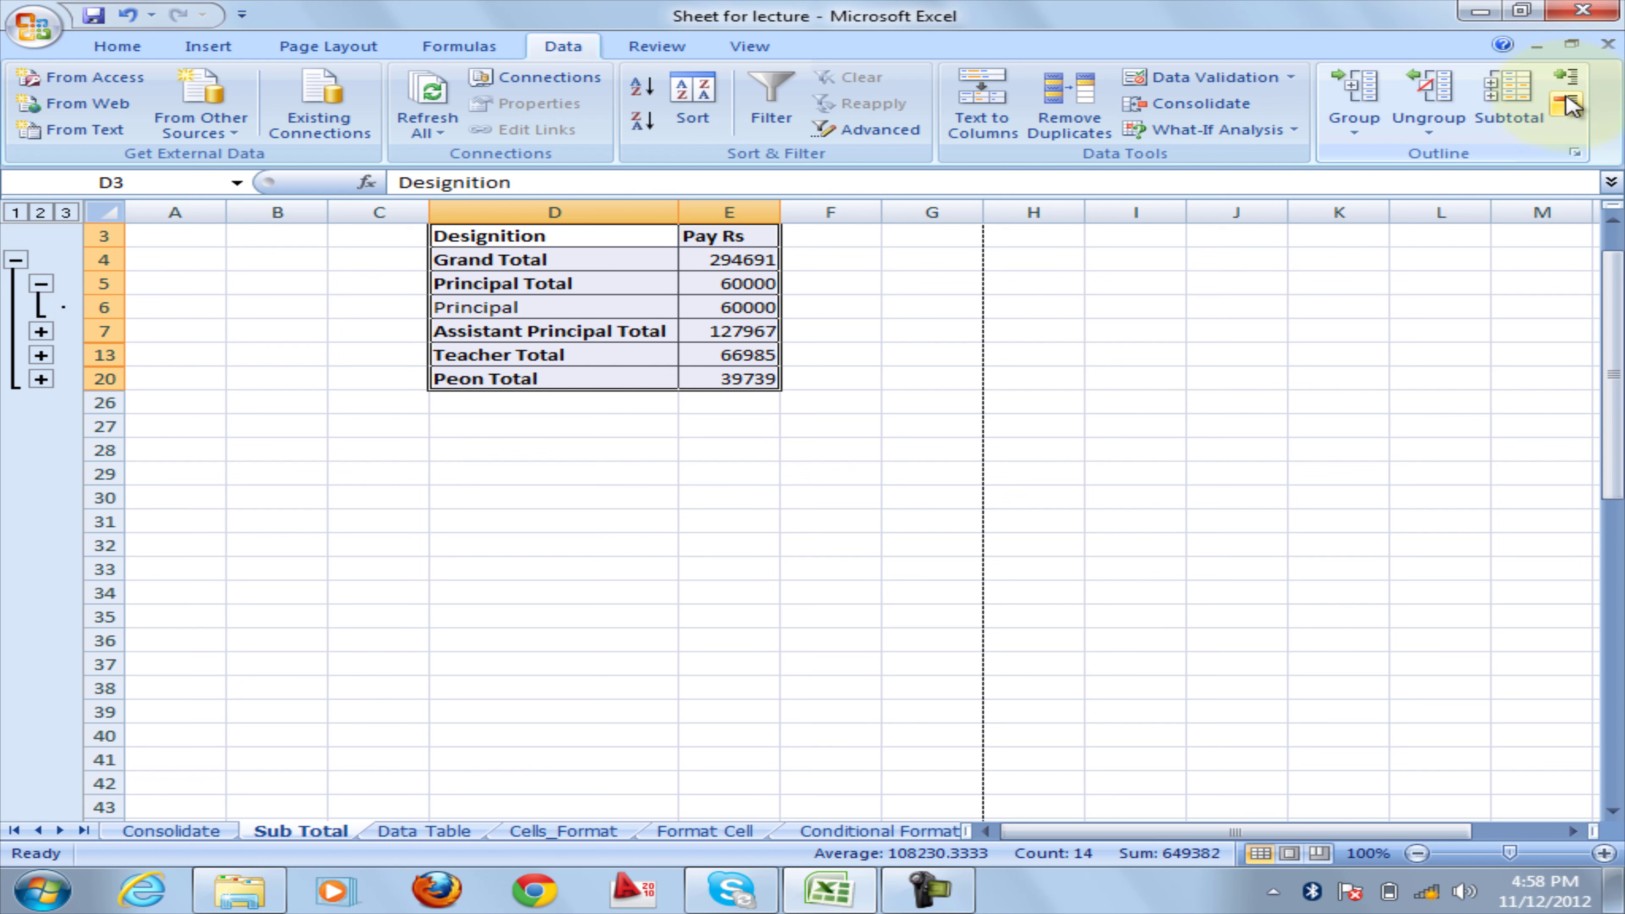
click(40, 331)
click(40, 473)
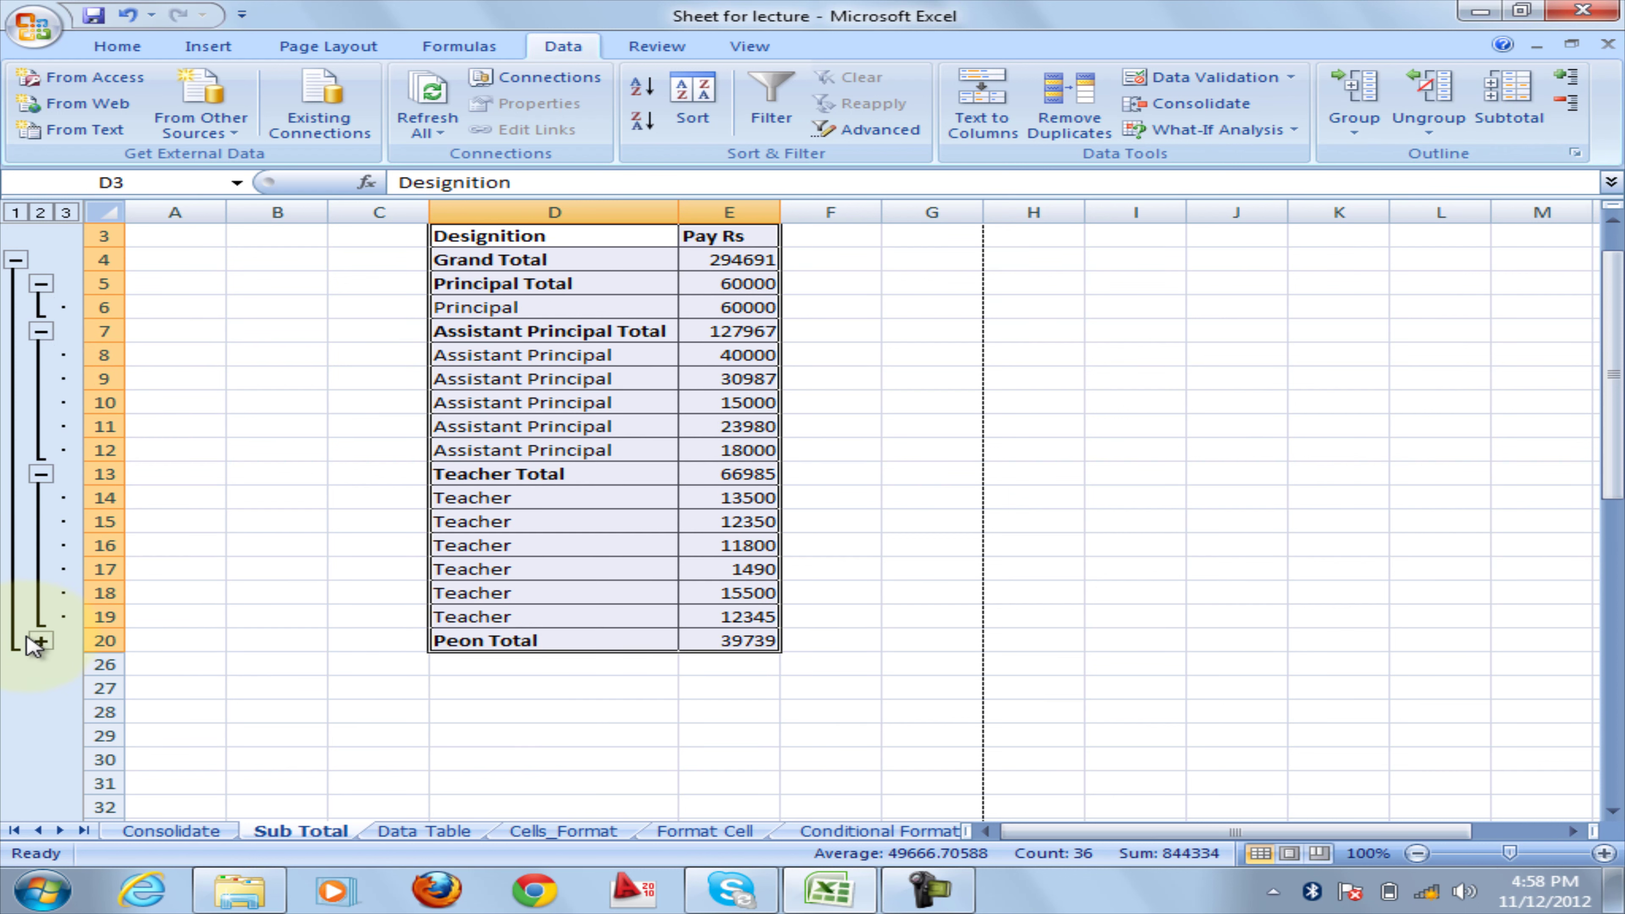